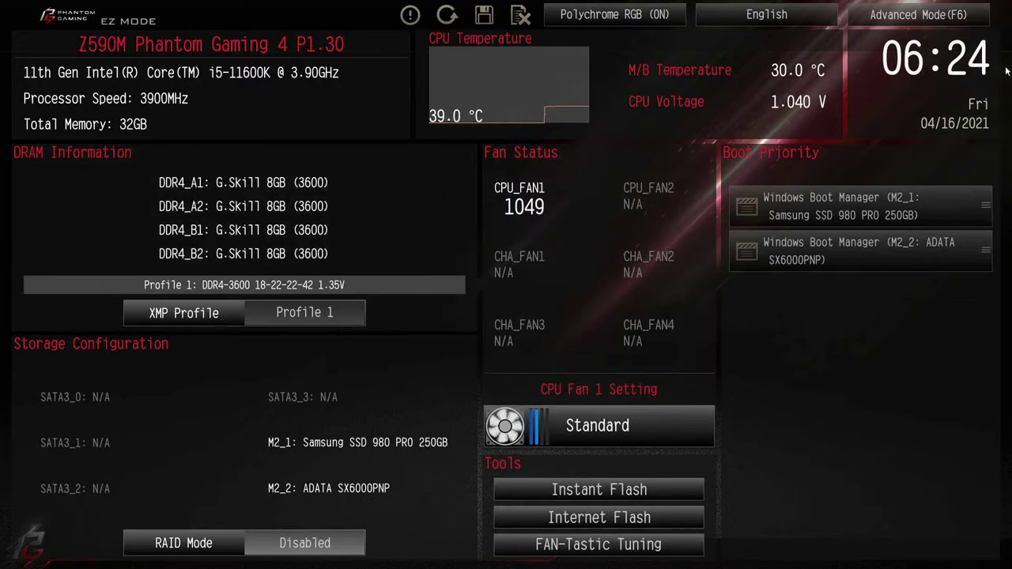
- Switch from EZ Mode to Advanced Mode and open the OC Tweaker page
left_click(917, 15)
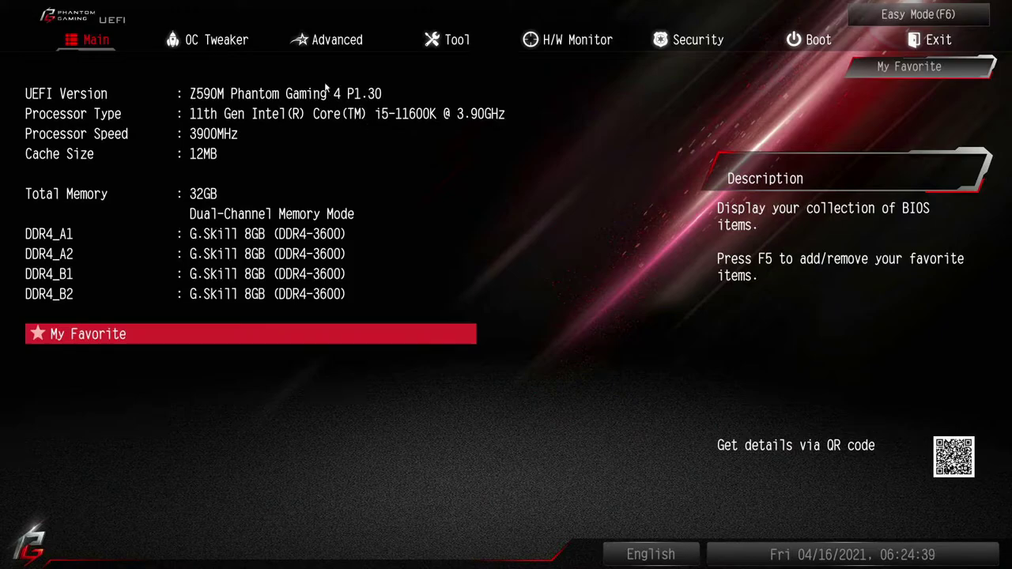
left_click(239, 44)
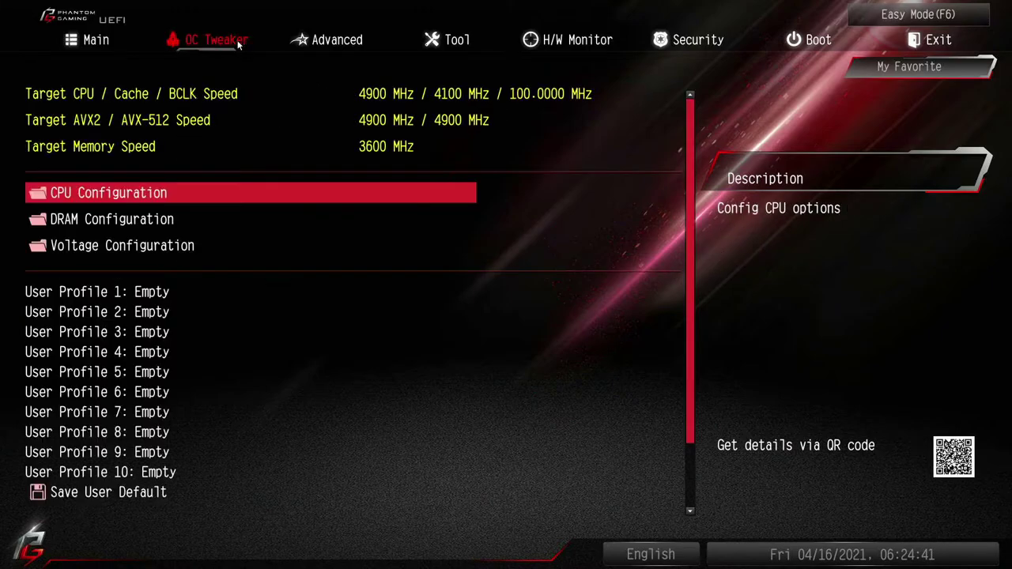
- Open CPU Configuration and scroll through its ratio, Turbo Boost and power limit settings
left_click(121, 195)
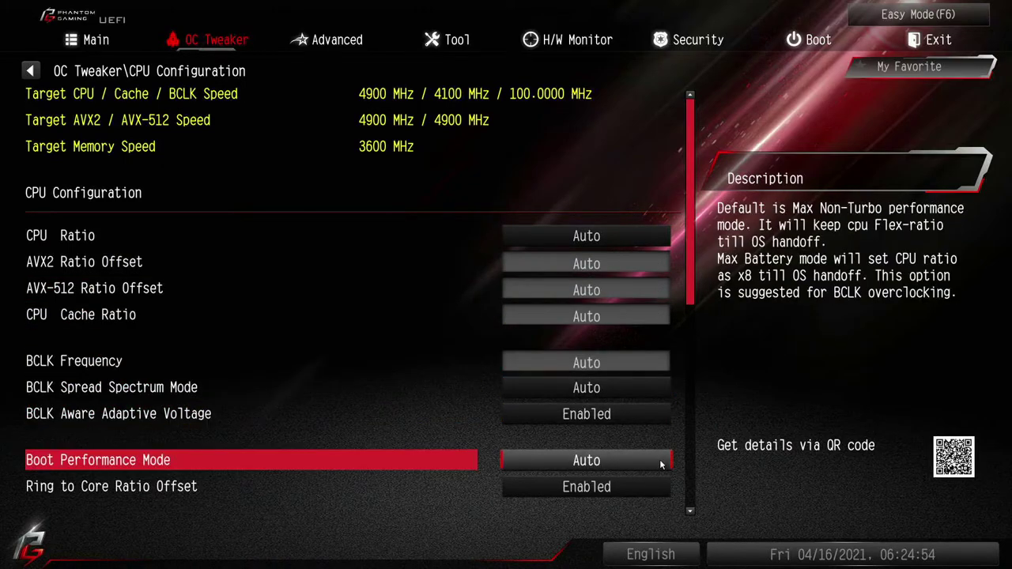
scroll(660, 488, "down", 1)
scroll(662, 489, "down", 3)
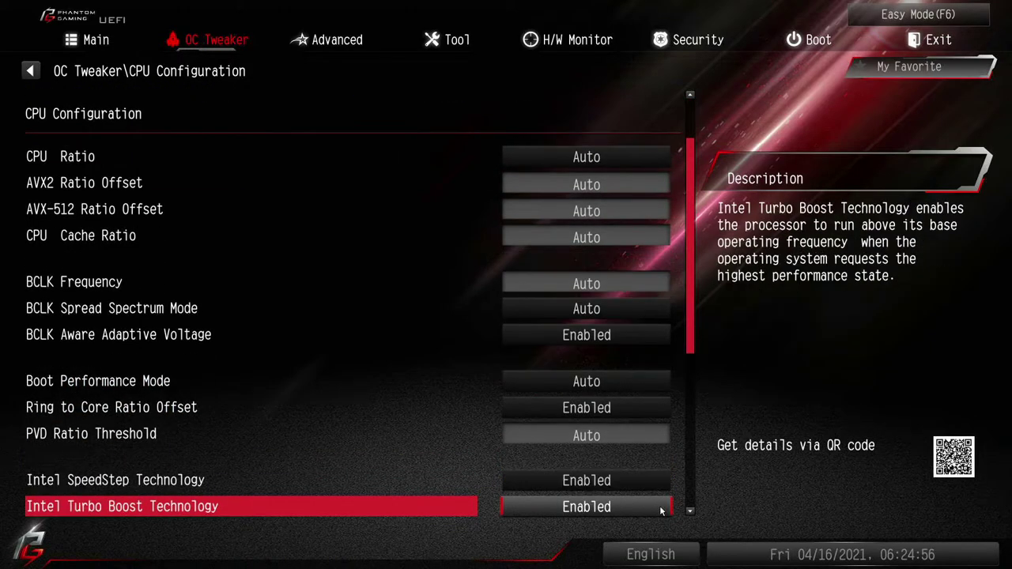
scroll(661, 482, "down", 4)
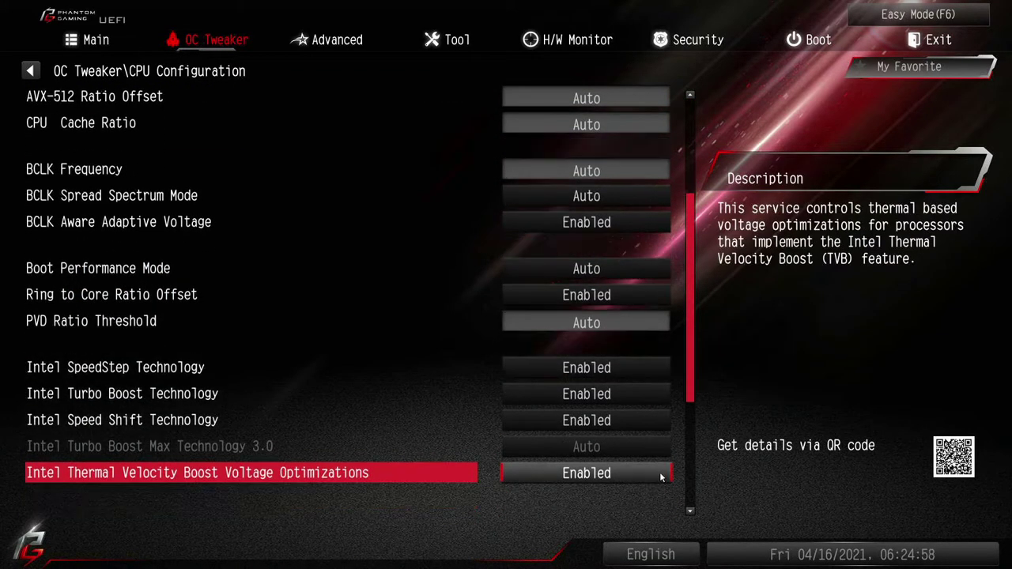
scroll(661, 495, "down", 5)
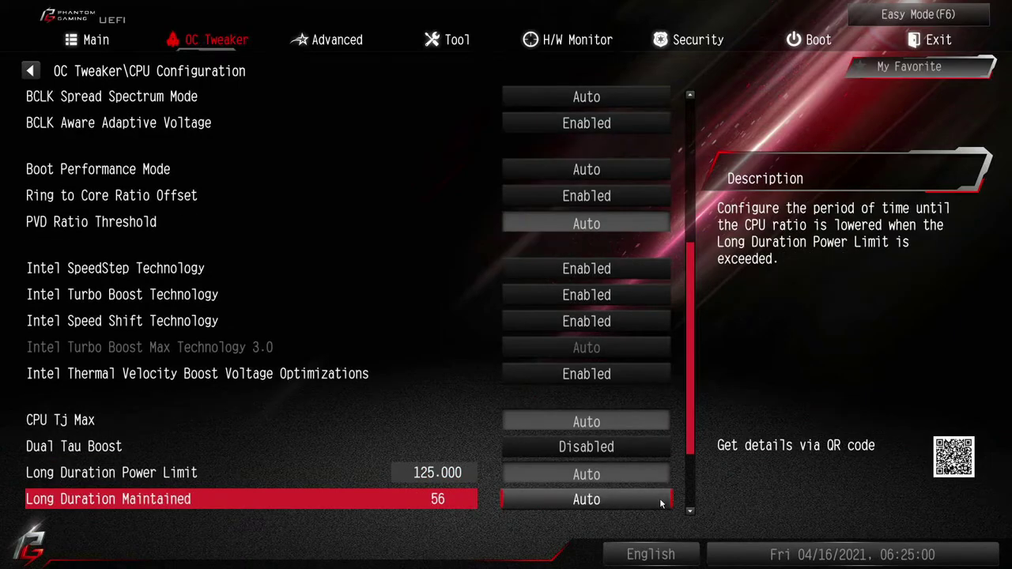
scroll(660, 504, "down", 1)
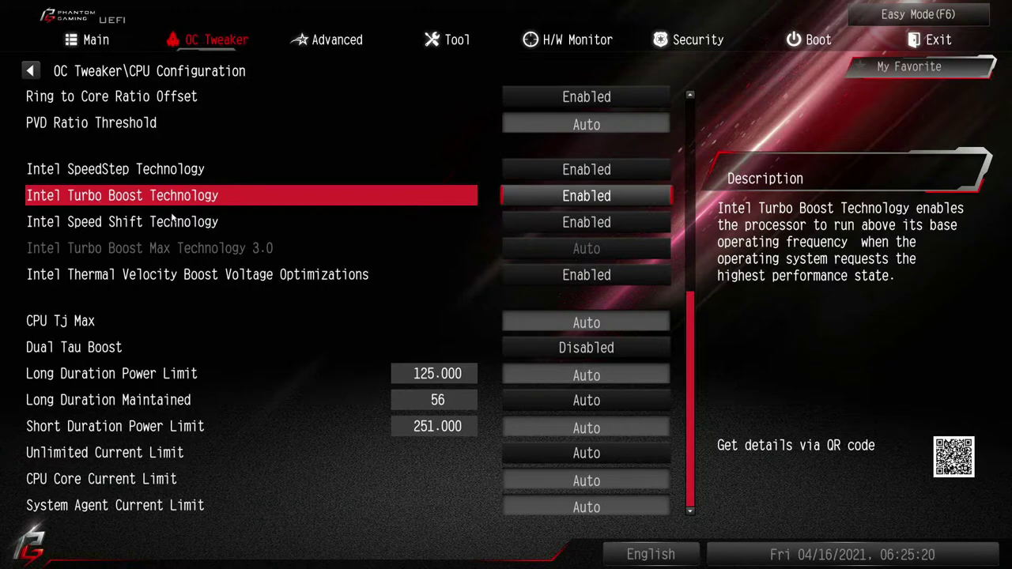
scroll(661, 99, "up", 4)
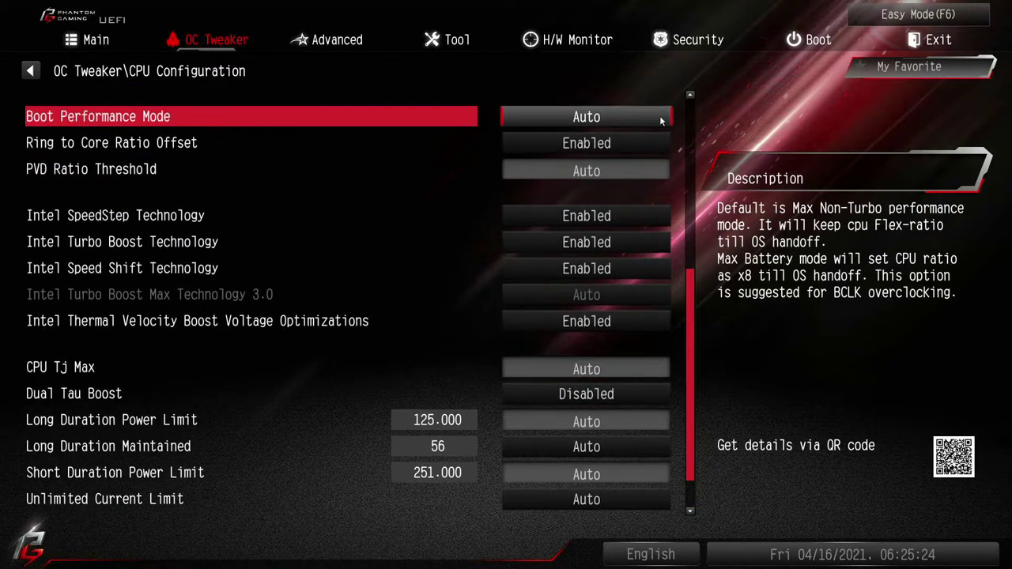
scroll(661, 100, "up", 5)
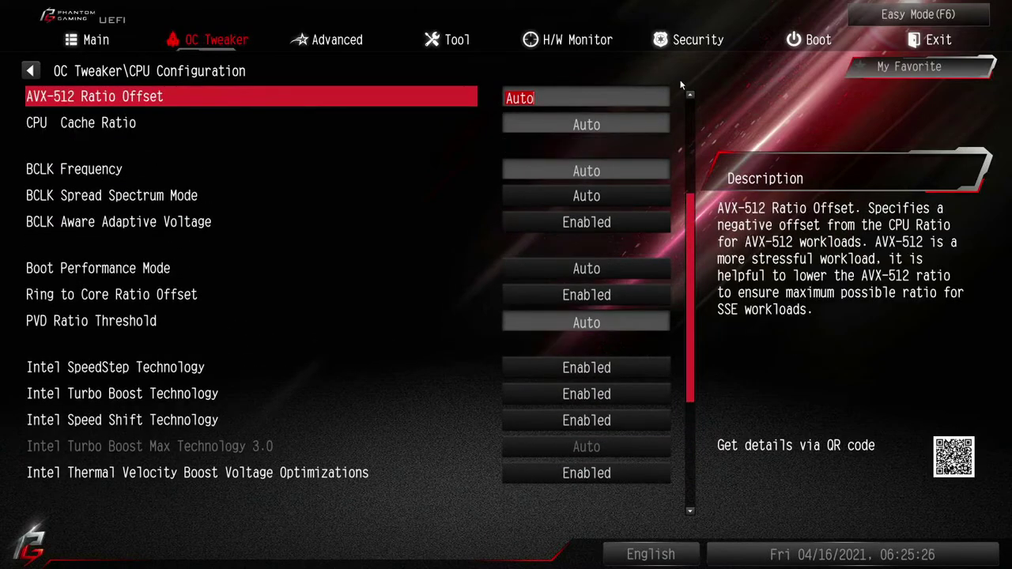
scroll(661, 140, "up", 3)
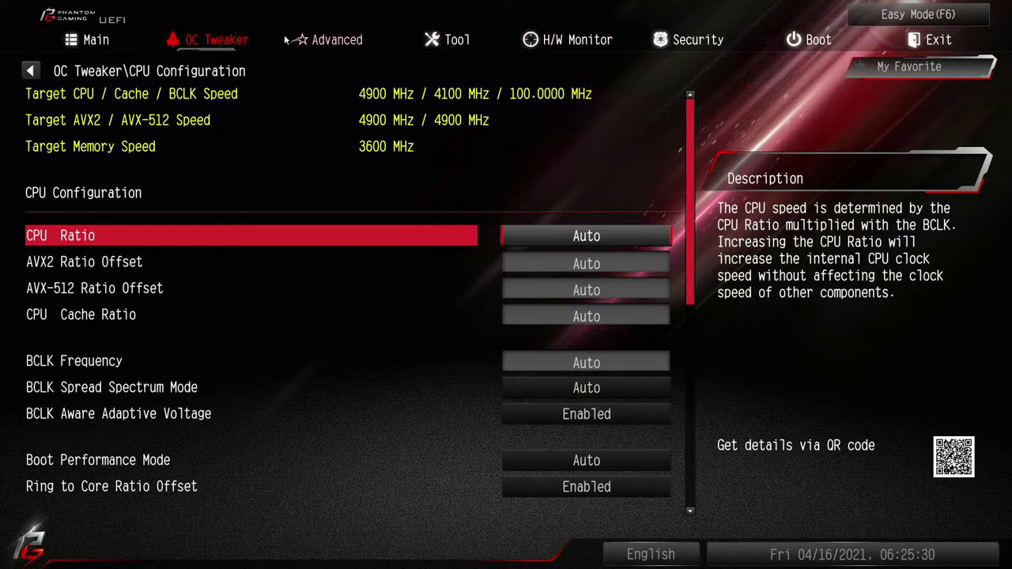
left_click(327, 46)
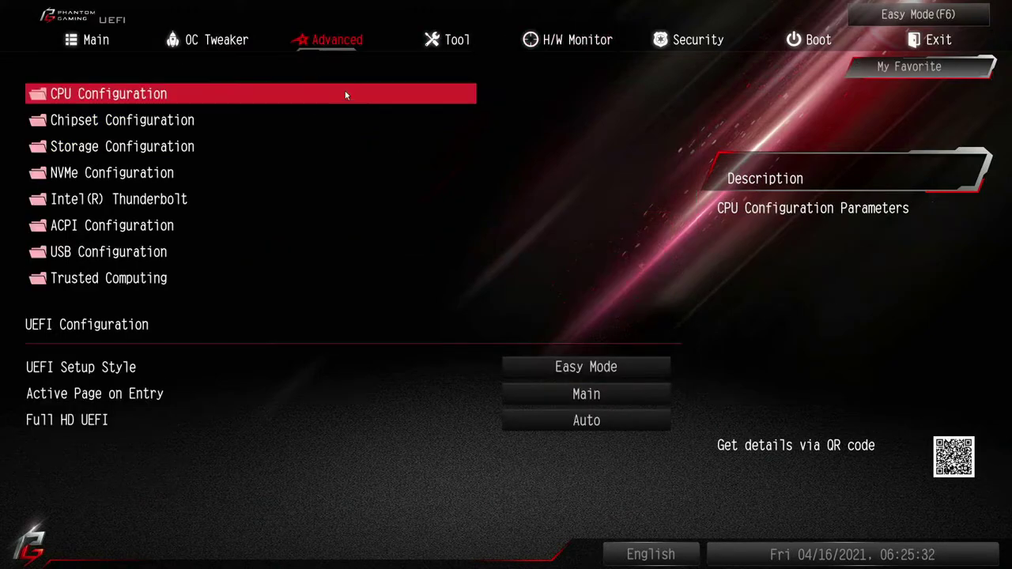
left_click(101, 122)
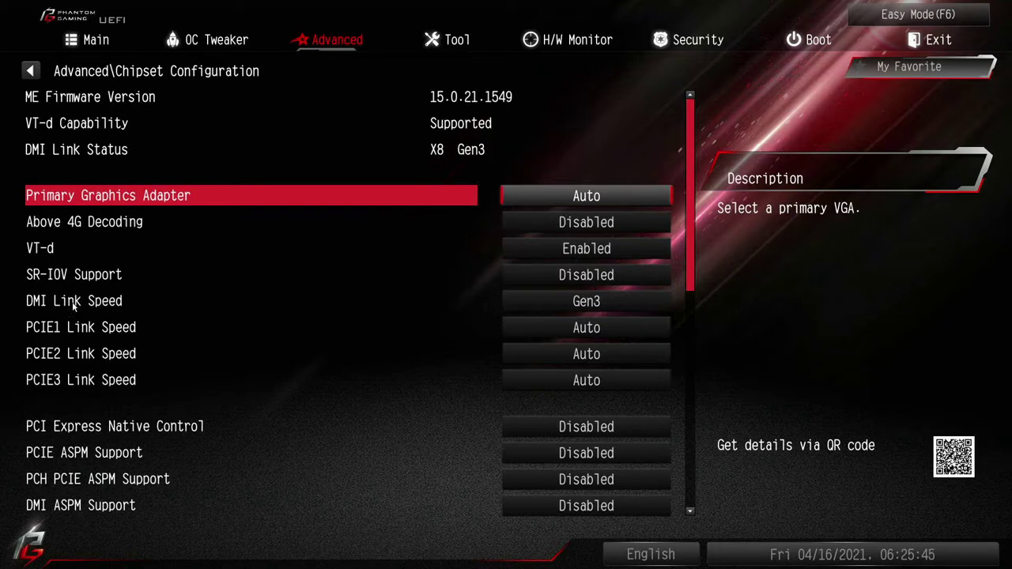
left_click(599, 310)
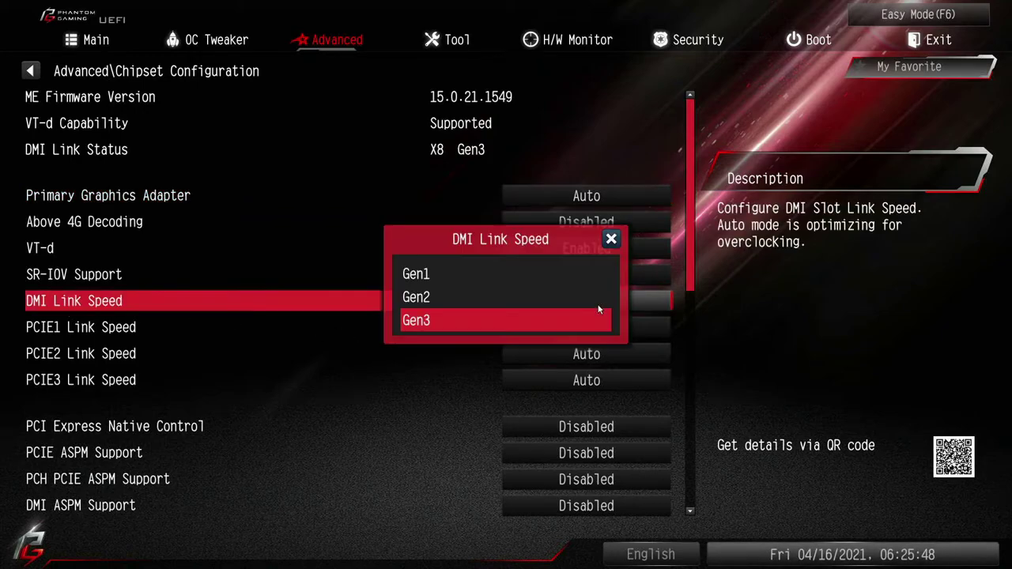
left_click(612, 240)
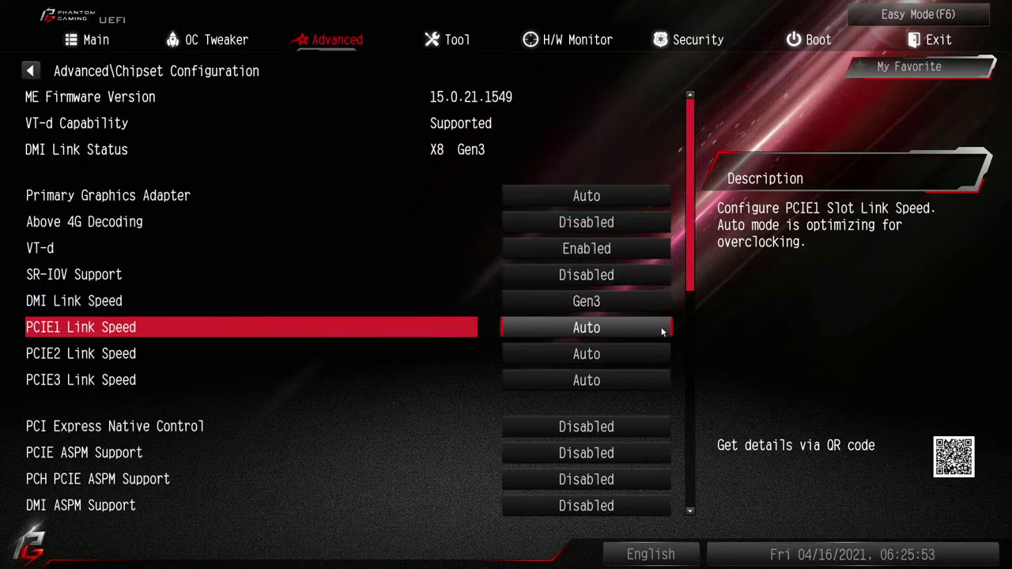
scroll(661, 503, "down", 3)
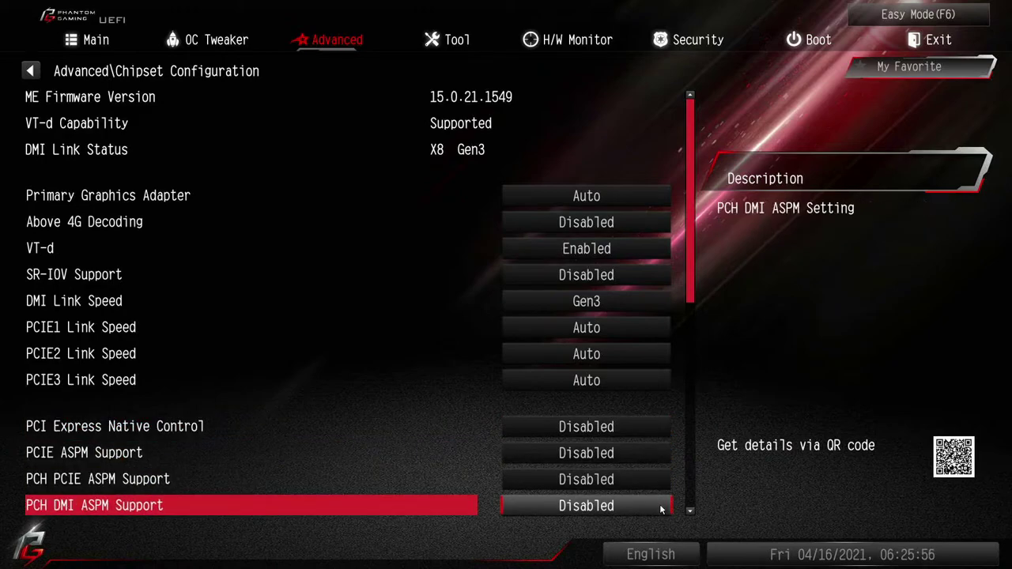
scroll(662, 498, "down", 3)
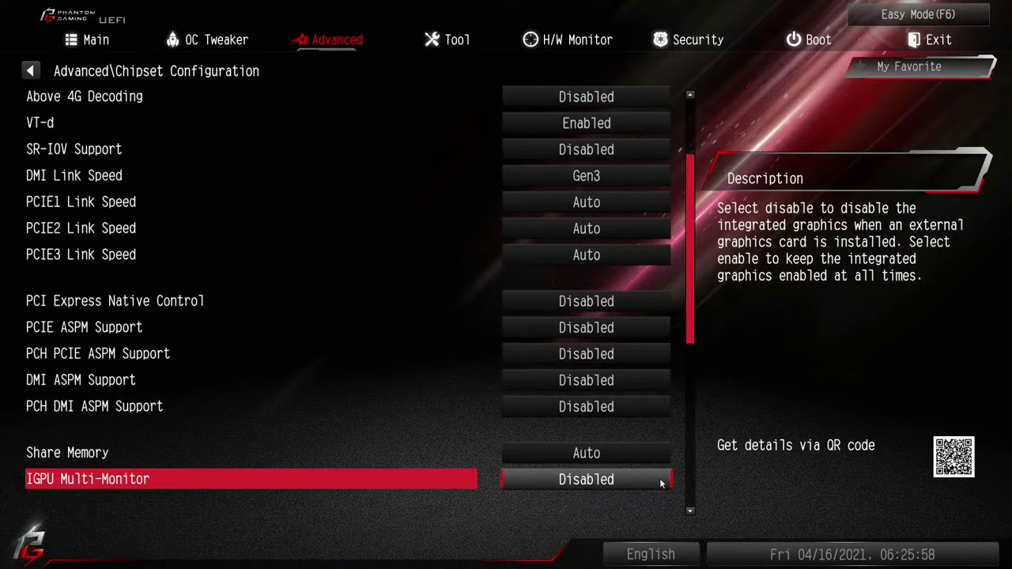
scroll(661, 483, "down", 5)
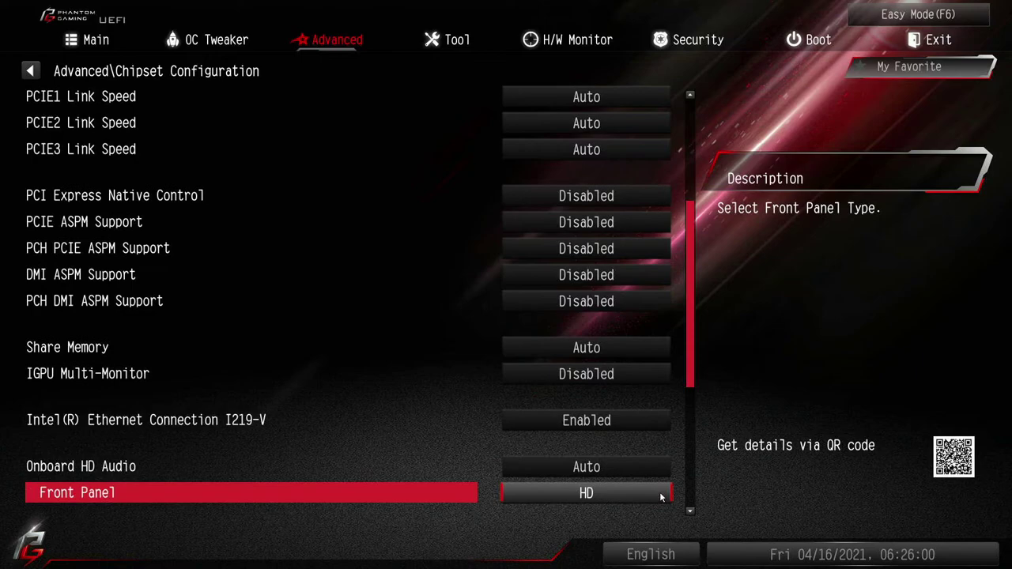
scroll(661, 491, "down", 4)
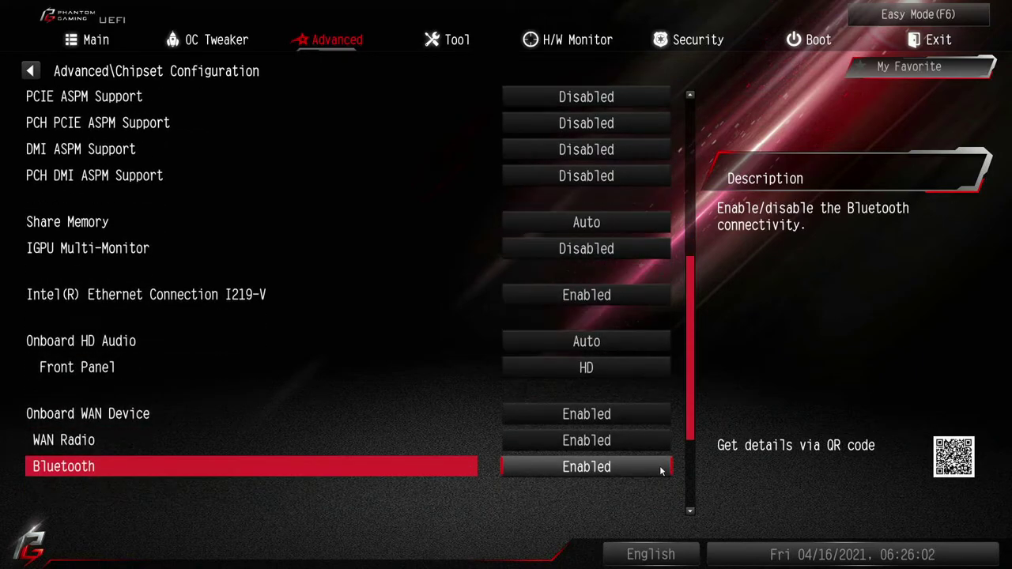
scroll(661, 491, "down", 3)
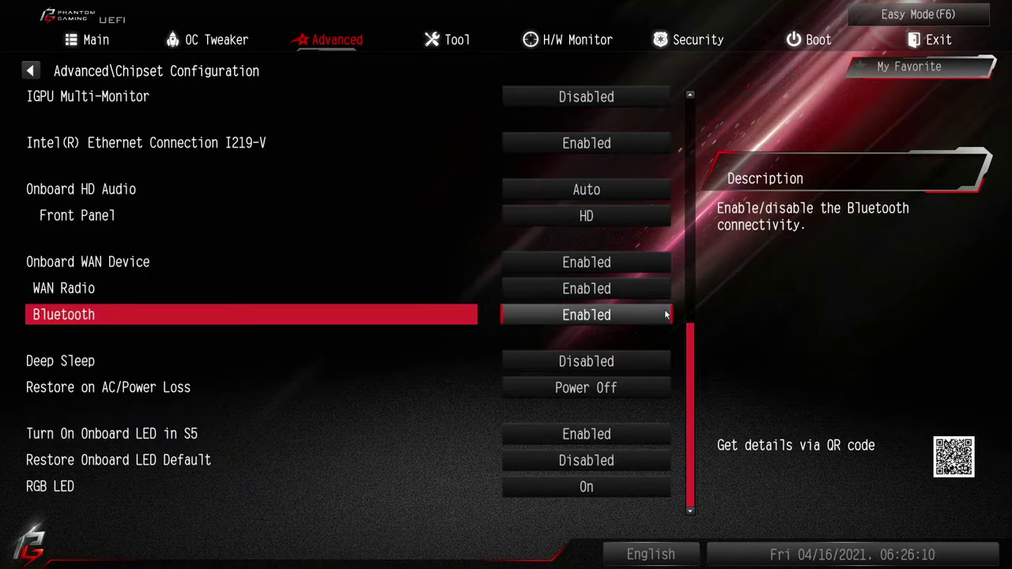
scroll(661, 101, "up", 4)
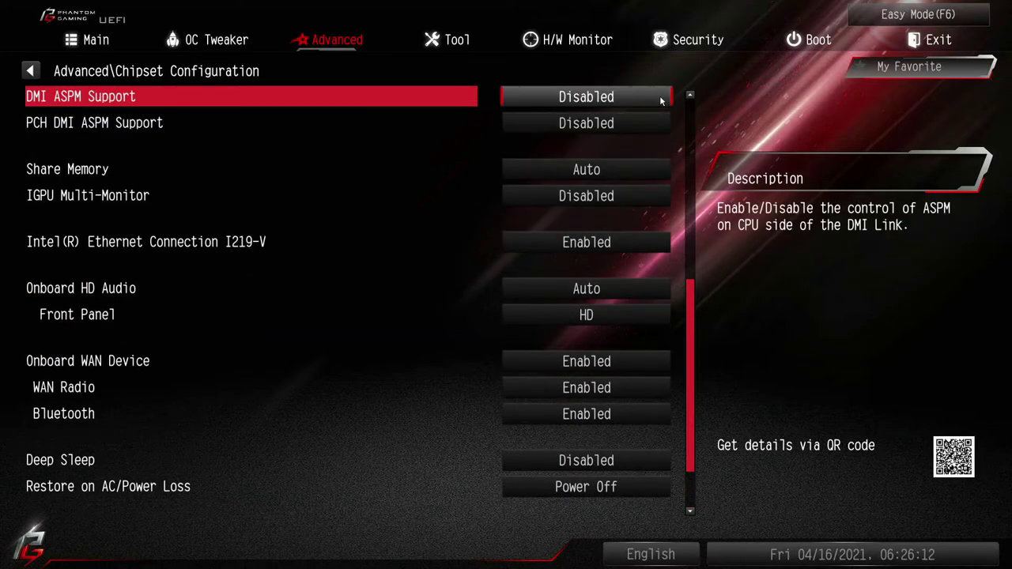
left_click(34, 73)
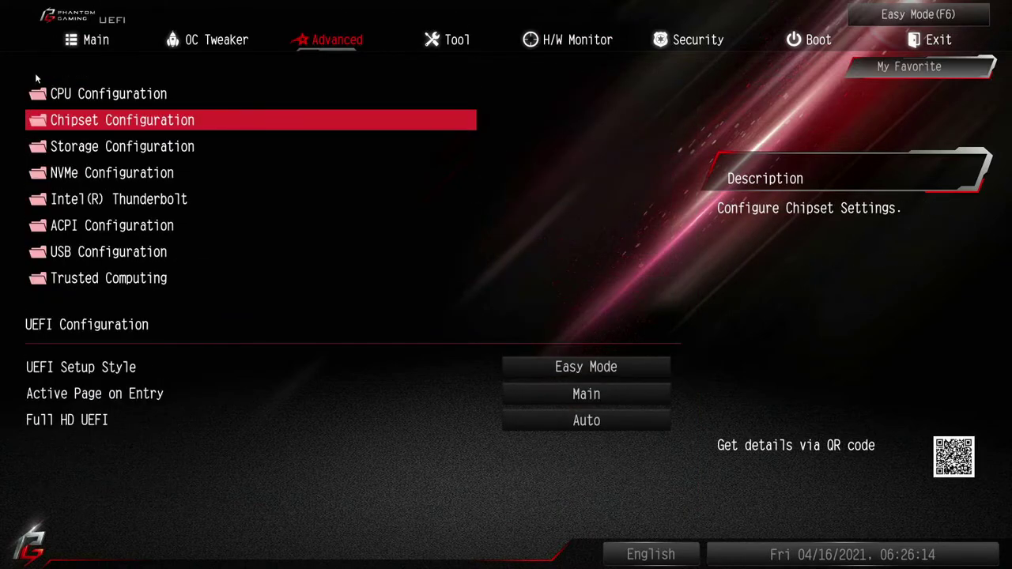
- Browse the Storage Configuration, NVMe drive information and Thunderbolt pages under Advanced
left_click(129, 152)
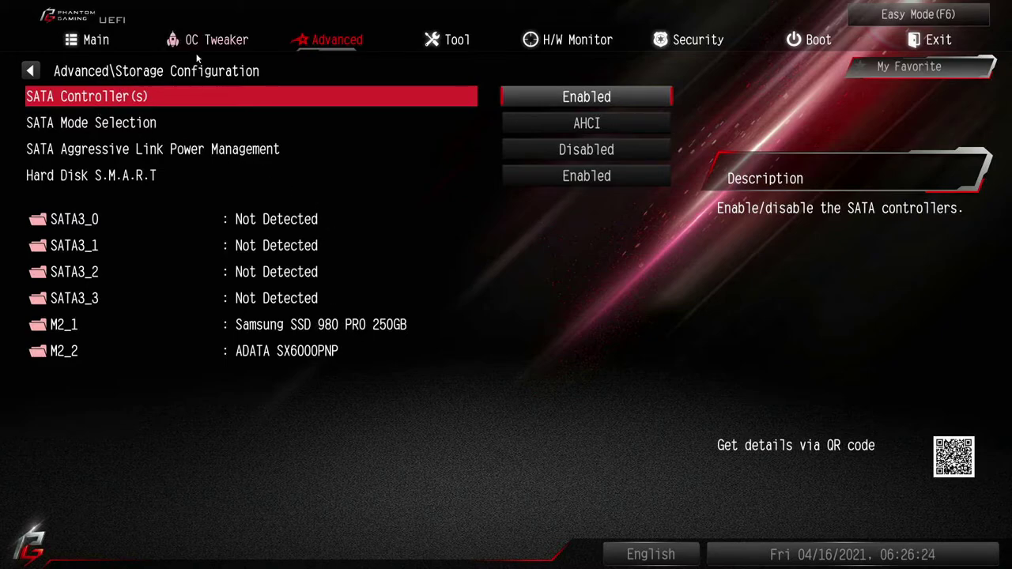
left_click(28, 73)
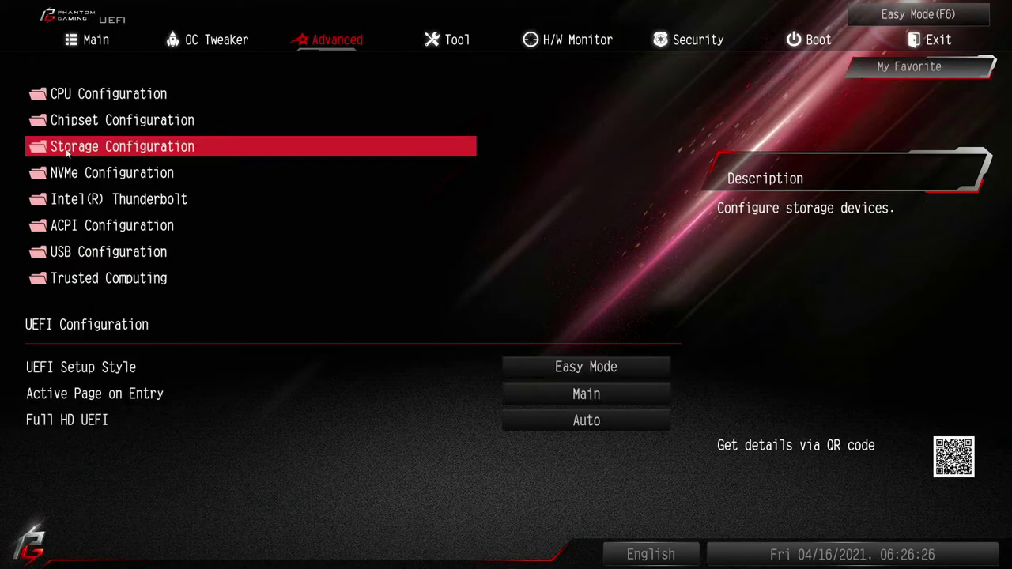
left_click(90, 173)
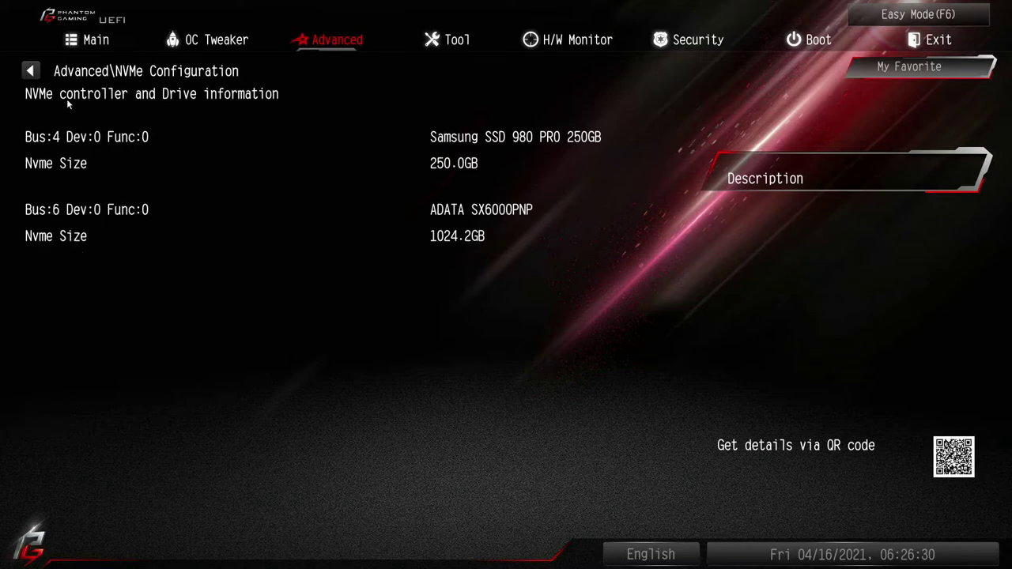
left_click(30, 70)
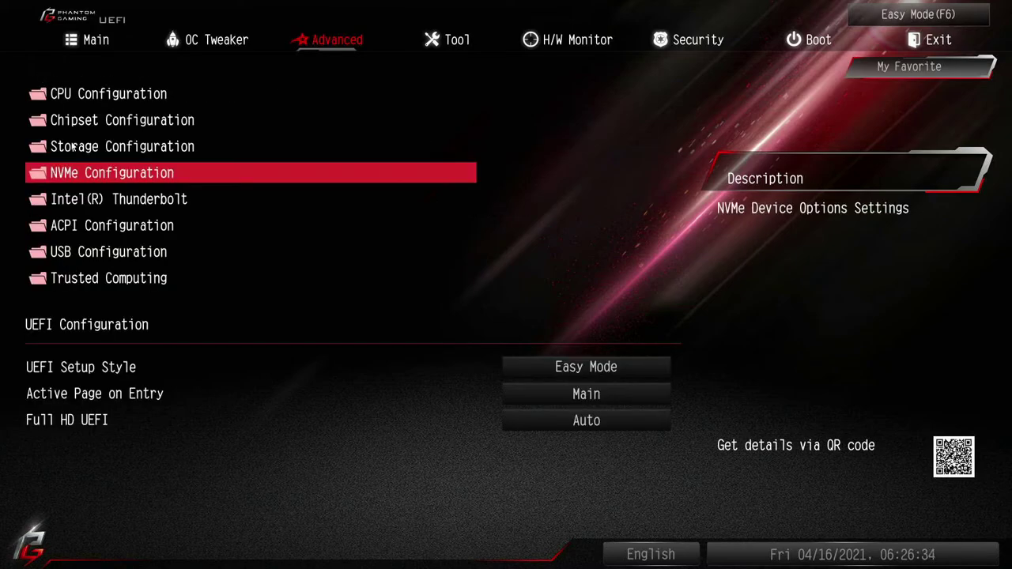
left_click(90, 202)
left_click(30, 71)
- Browse the ACPI, USB, Trusted Computing and CPU Configuration pages, returning to the Advanced list
left_click(96, 229)
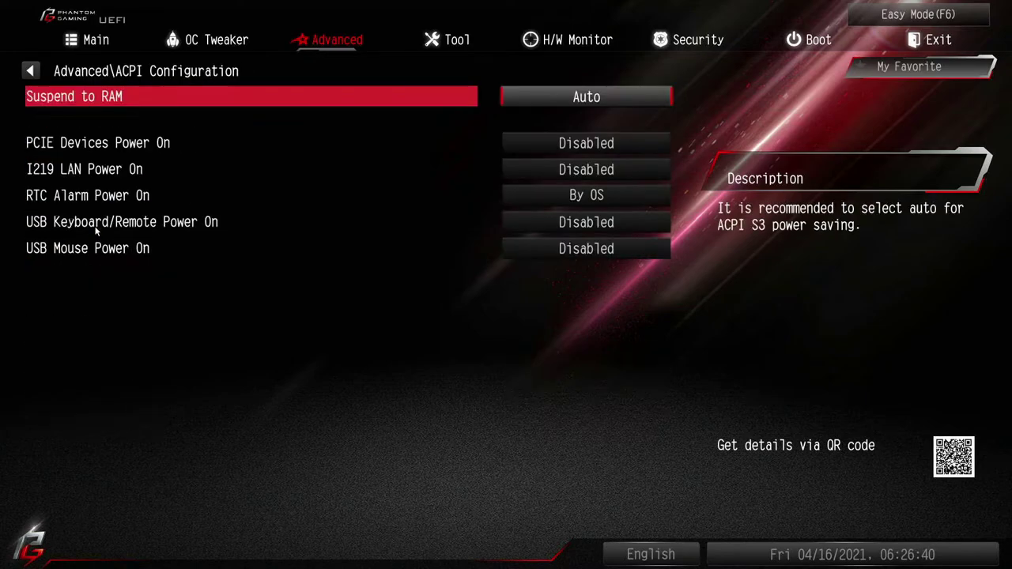
left_click(36, 73)
left_click(99, 253)
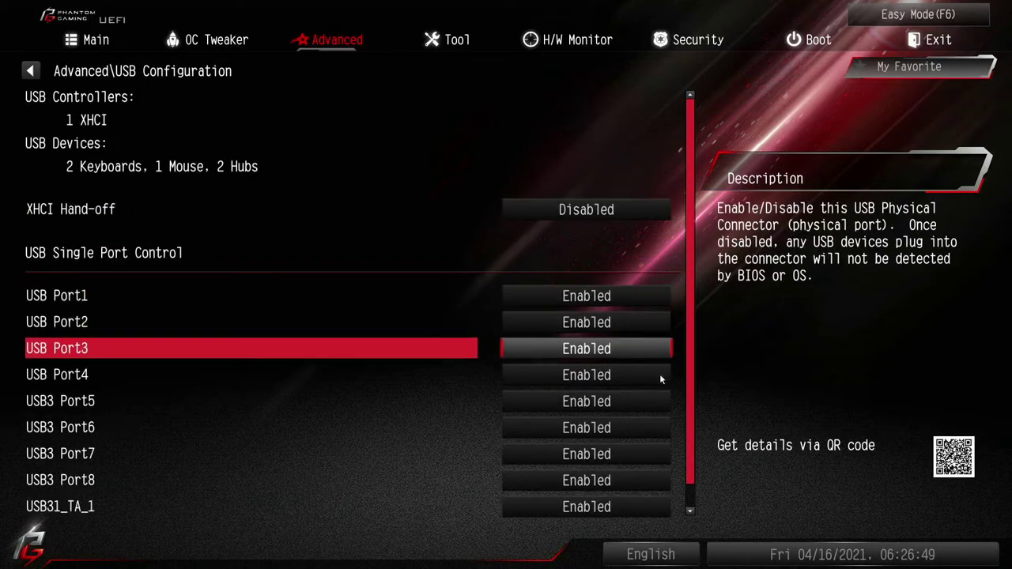
scroll(659, 506, "down", 1)
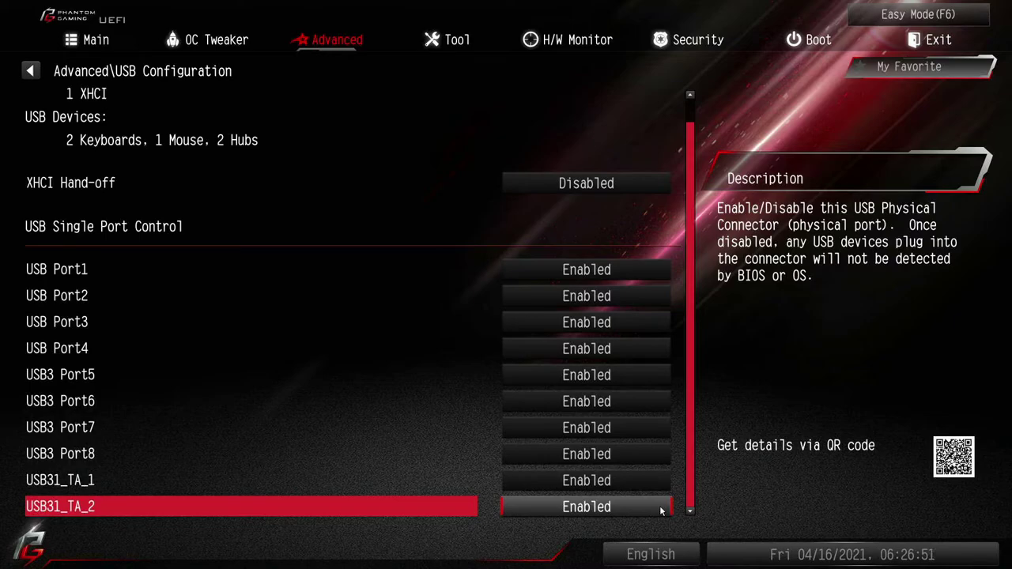
left_click(30, 71)
left_click(92, 280)
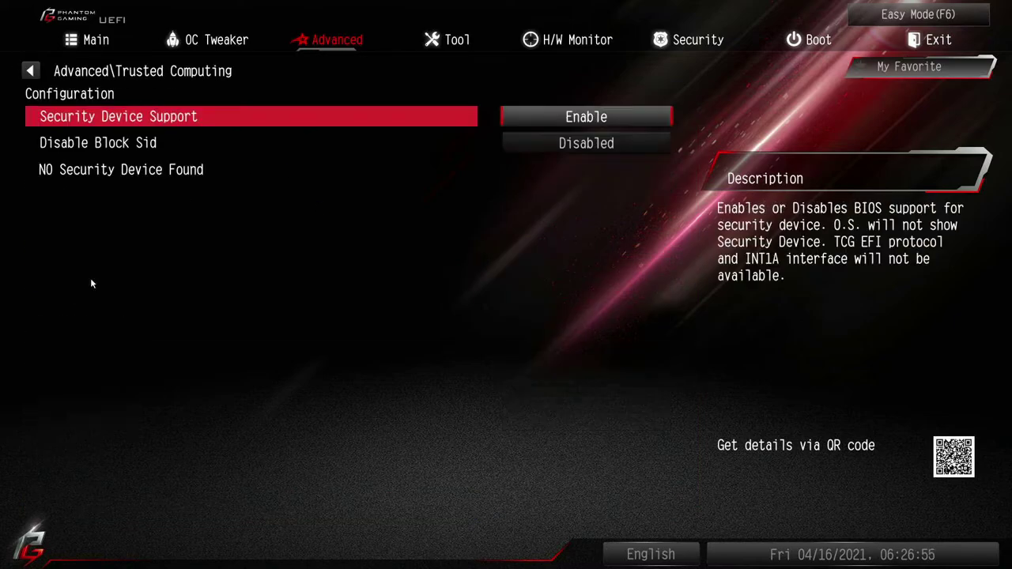
left_click(30, 71)
left_click(91, 98)
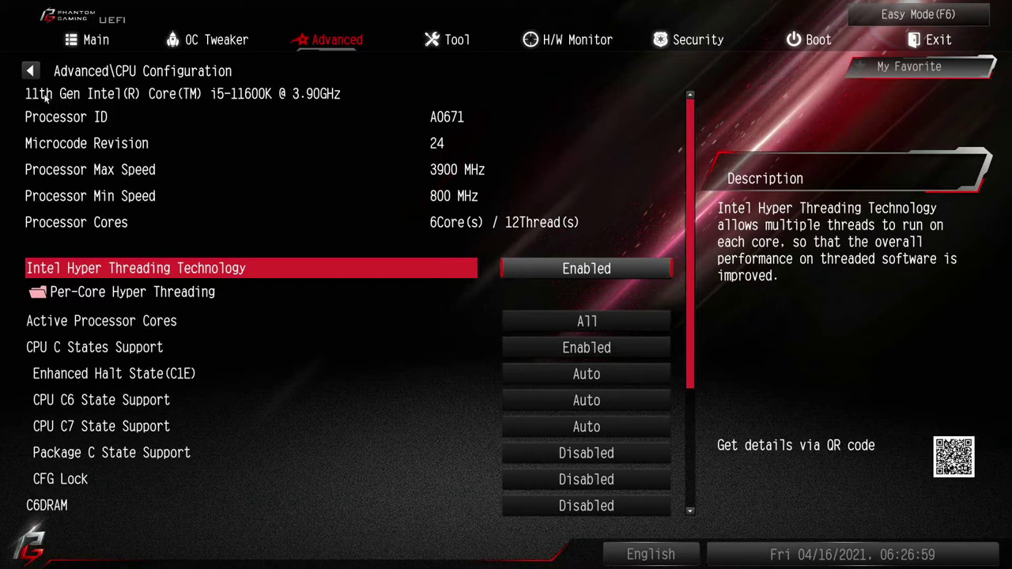
left_click(30, 71)
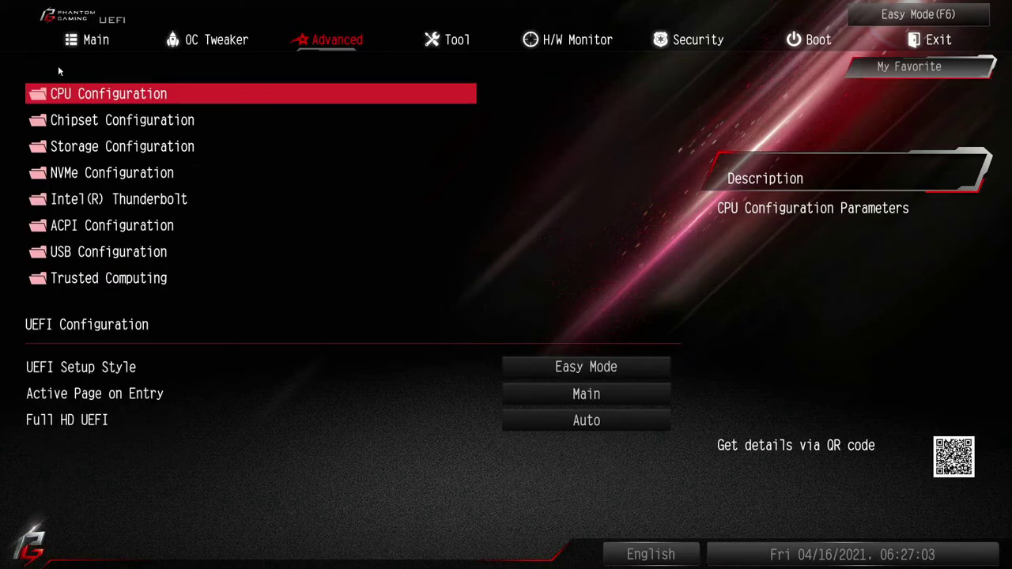
left_click(445, 42)
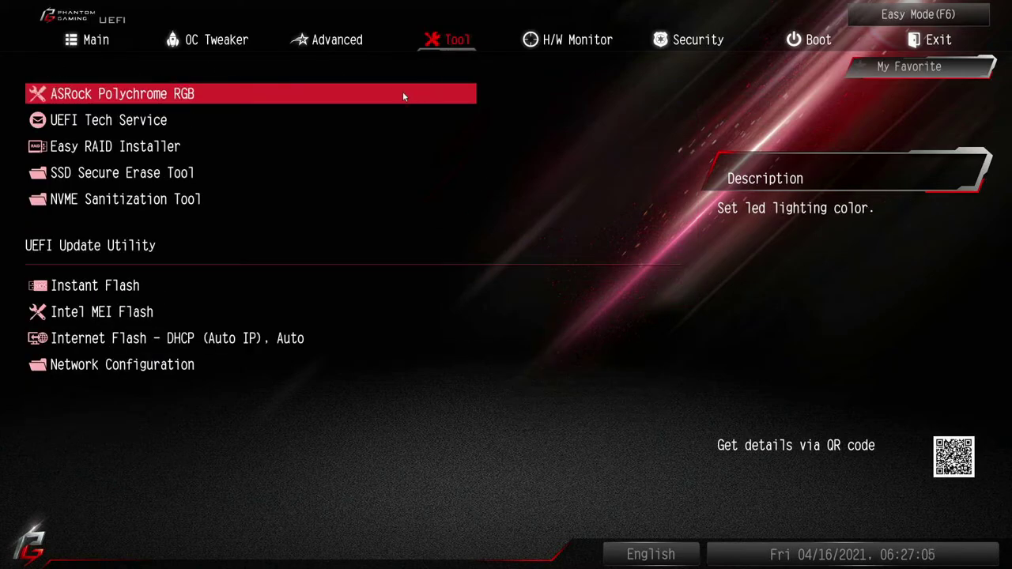
left_click(163, 96)
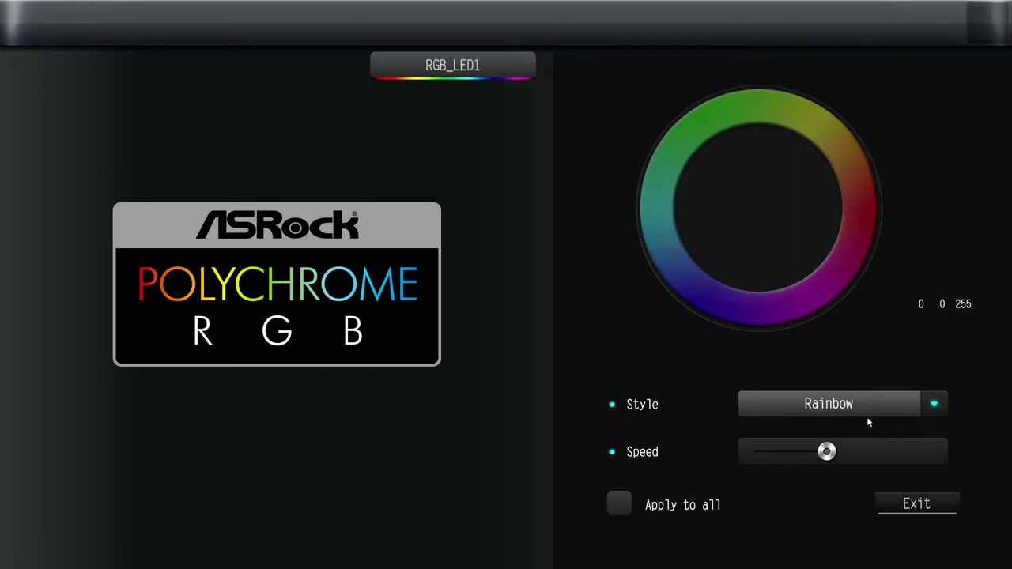
left_click(917, 510)
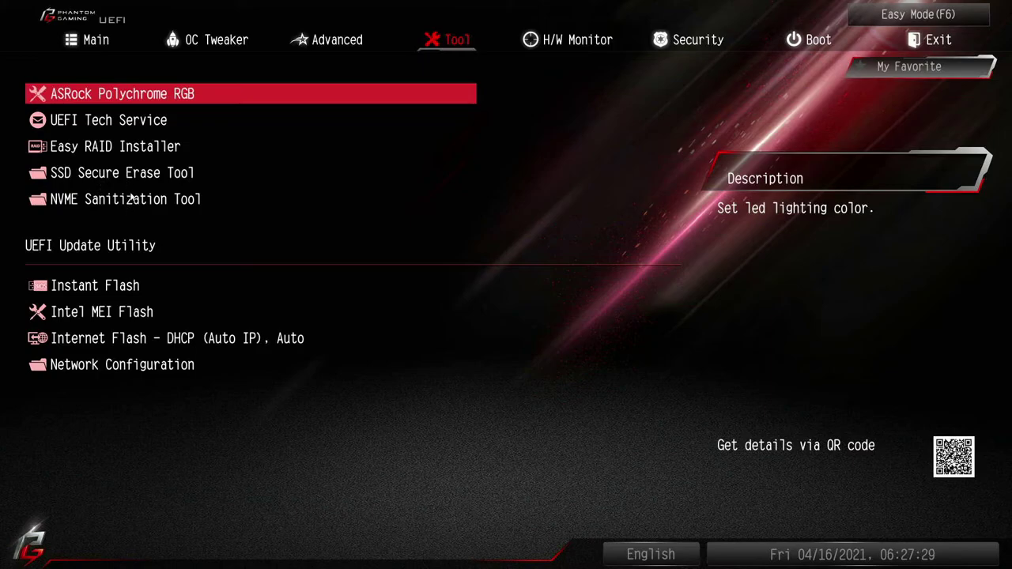
- Open H/W Monitor and scroll through temperatures, fan speeds, voltages and fan control settings
left_click(584, 40)
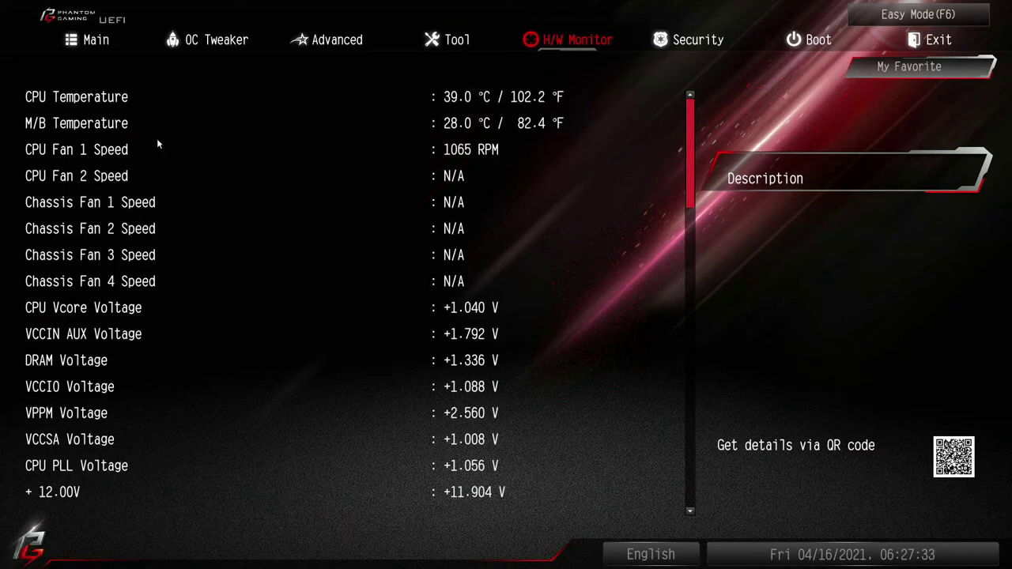
scroll(156, 138, "down", 1)
scroll(156, 142, "down", 4)
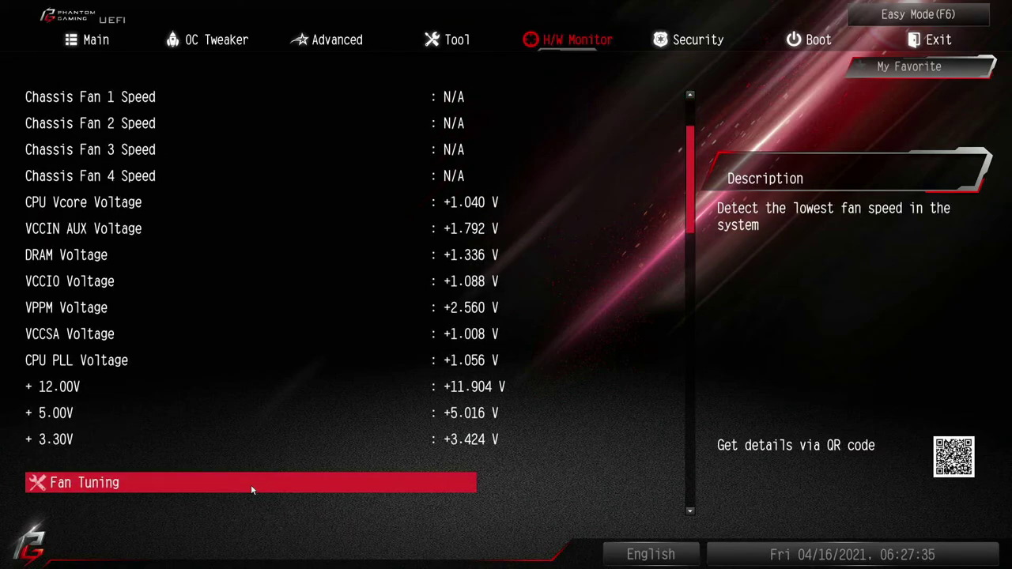
scroll(251, 485, "down", 6)
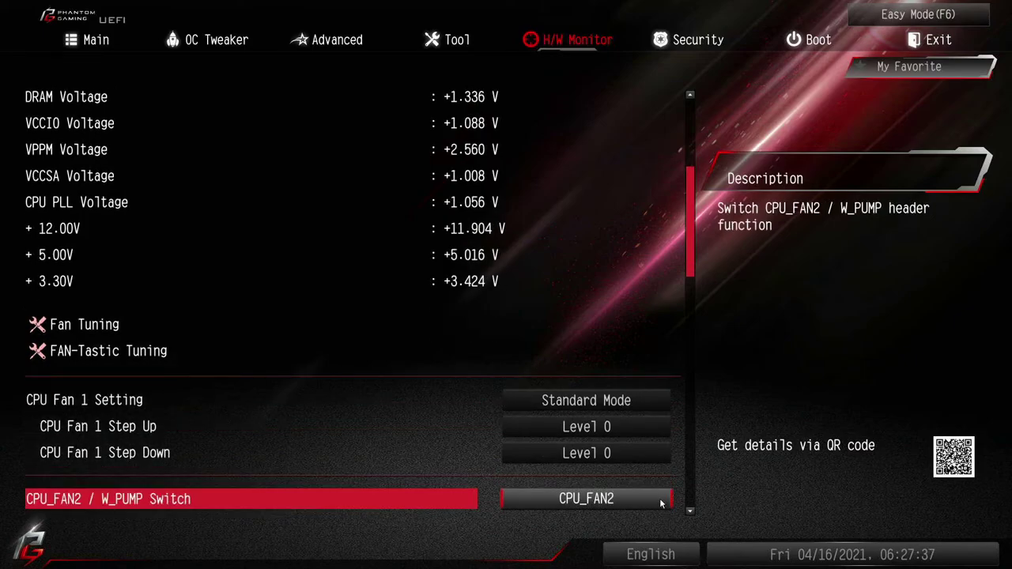
scroll(661, 503, "down", 7)
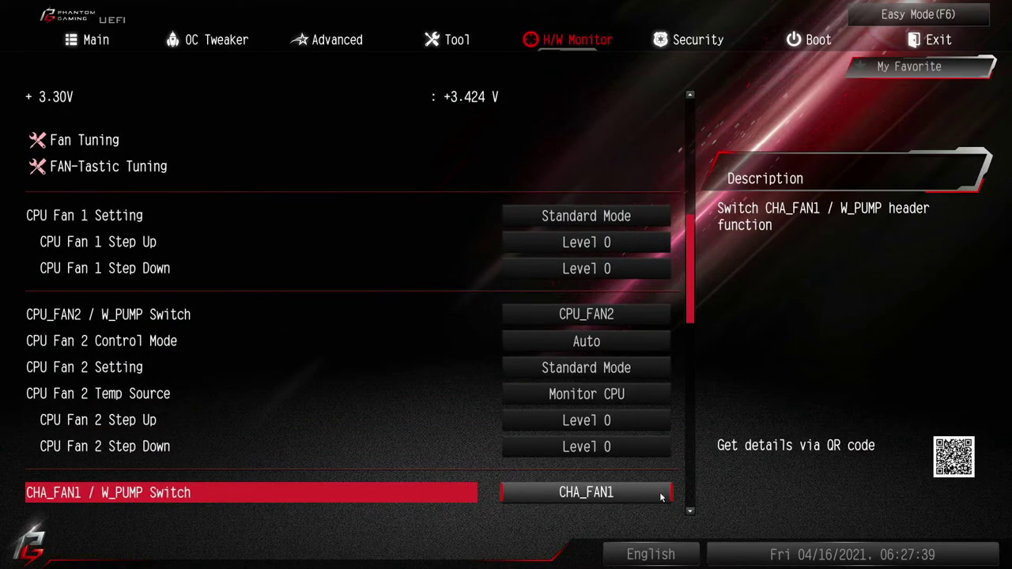
scroll(661, 499, "down", 4)
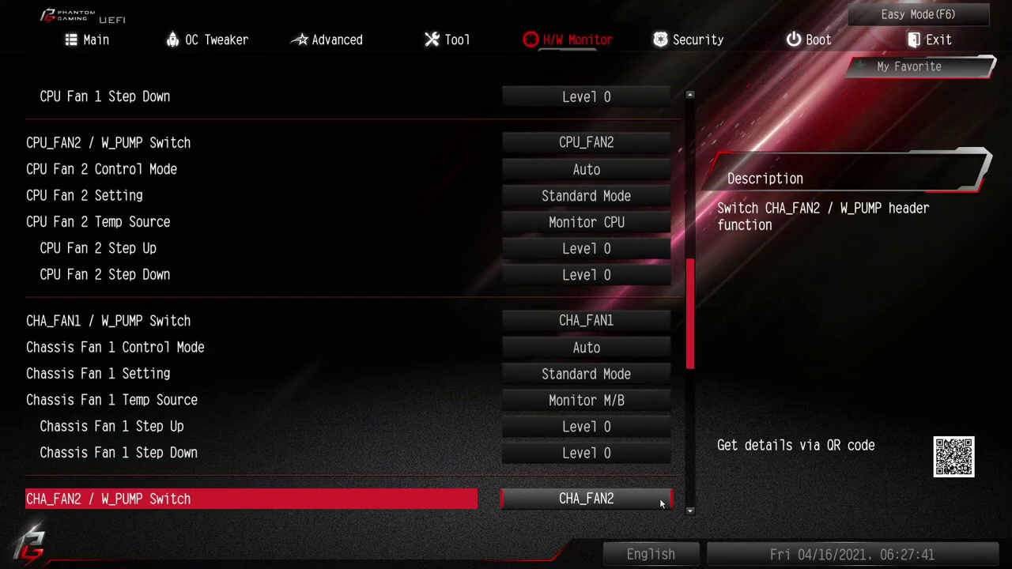
scroll(662, 503, "down", 7)
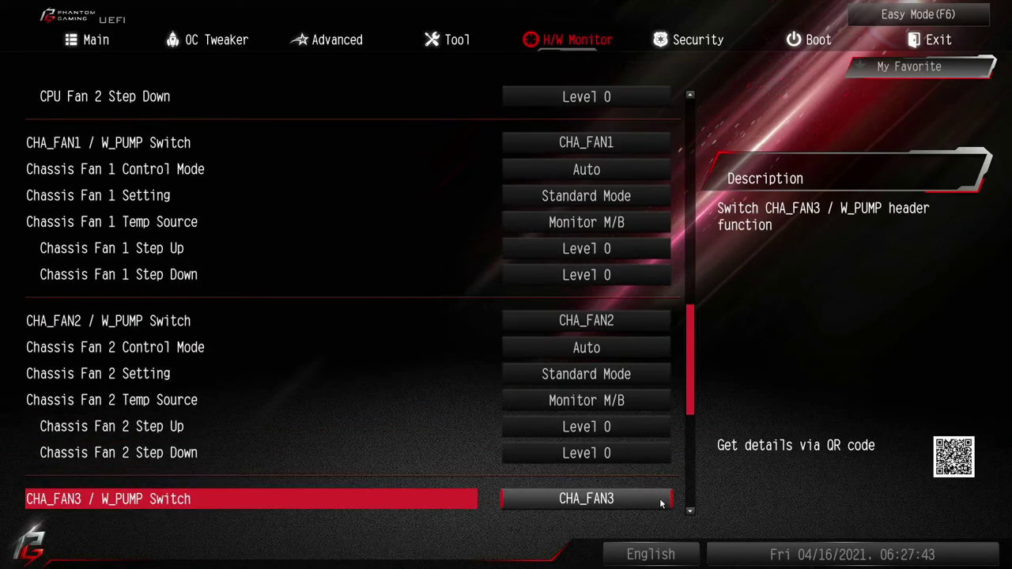
scroll(661, 503, "down", 8)
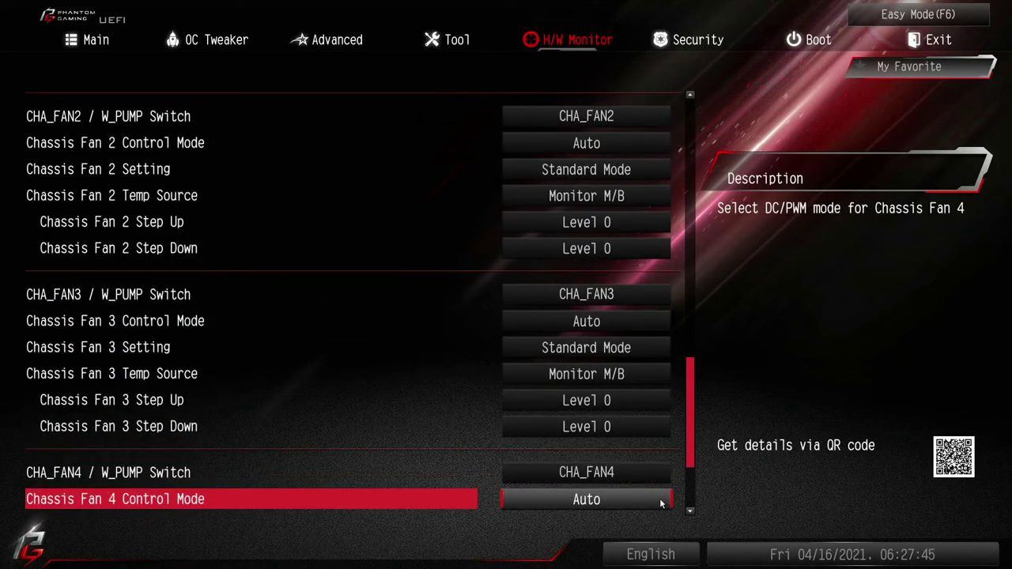
scroll(661, 511, "down", 4)
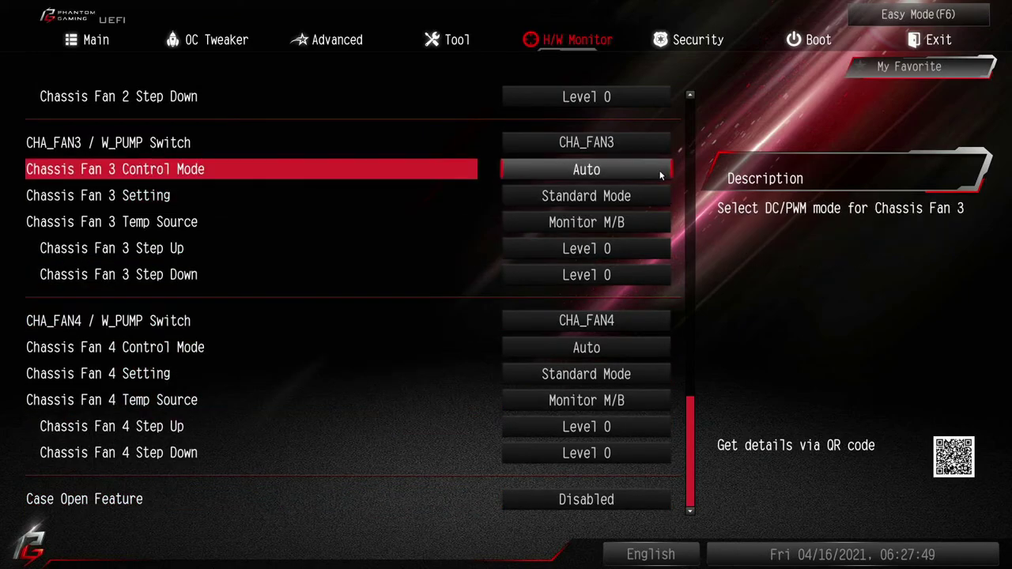
- Return the H/W Monitor page to the top of its sensor readings
scroll(662, 98, "up", 5)
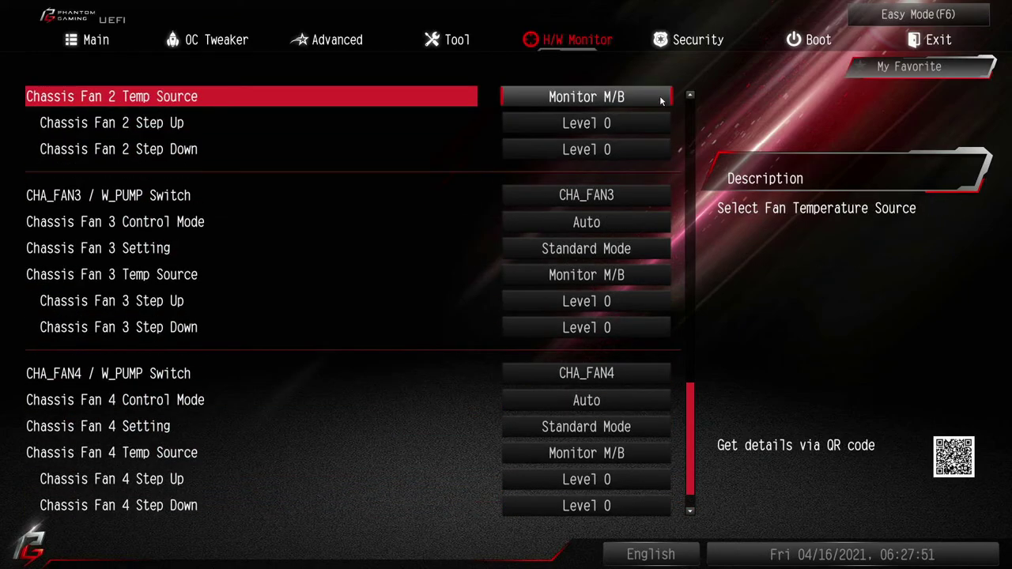
scroll(661, 110, "up", 8)
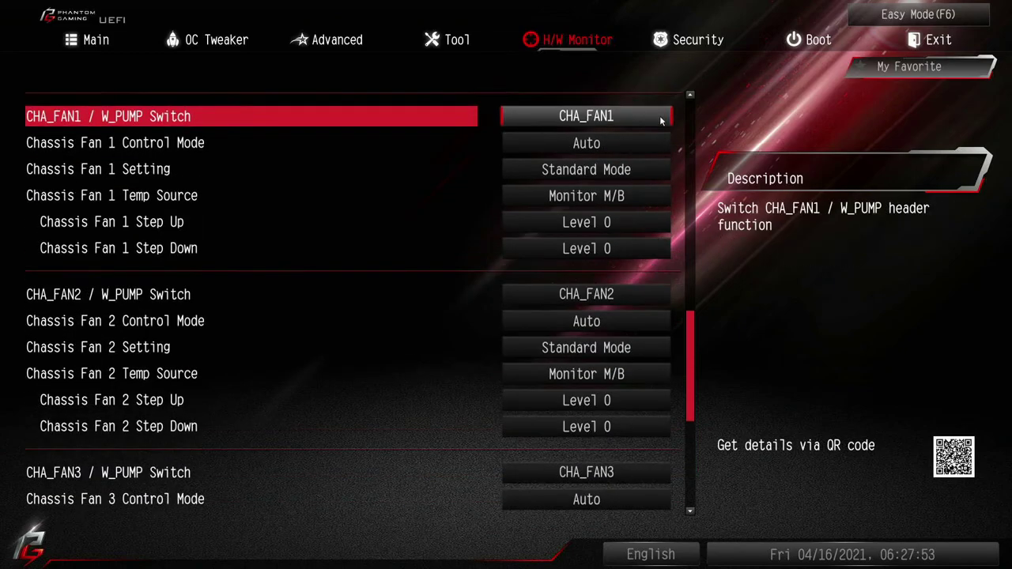
scroll(661, 101, "up", 9)
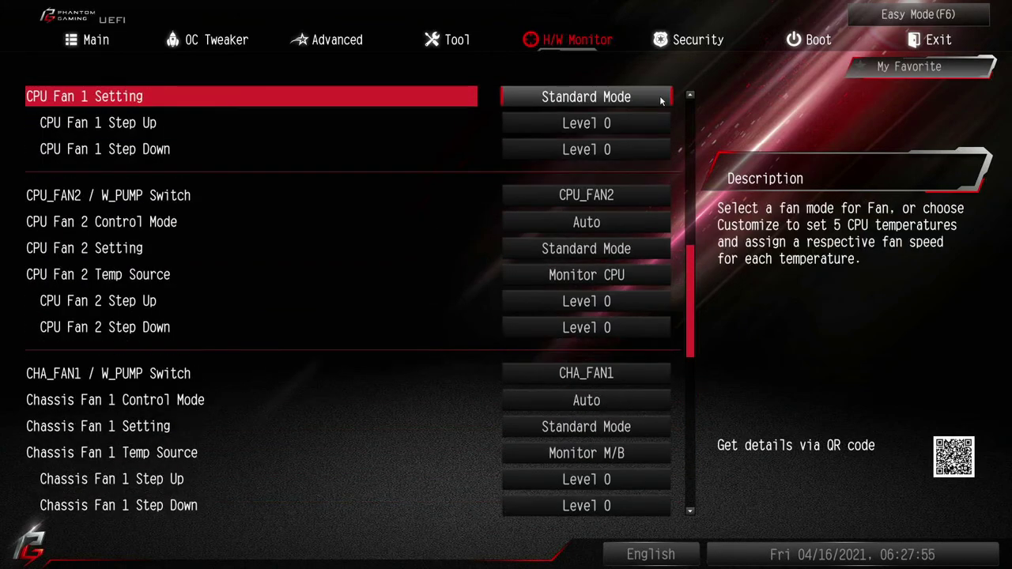
left_click_drag(251, 96, 251, 327)
scroll(251, 356, "up", 10)
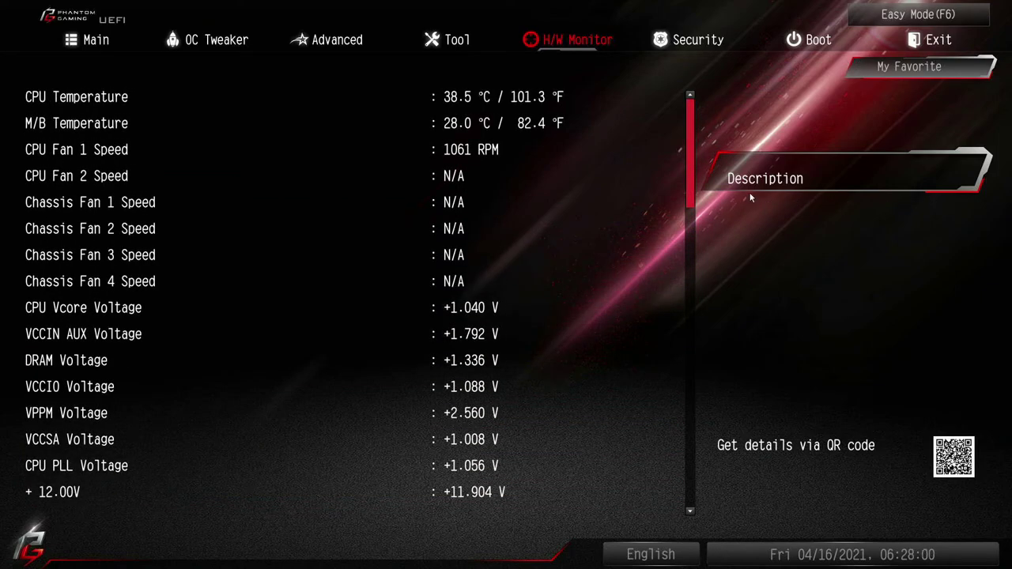
- Check the Security password options, then view Boot order, Setup Prompt Timeout and CSM settings
left_click(696, 41)
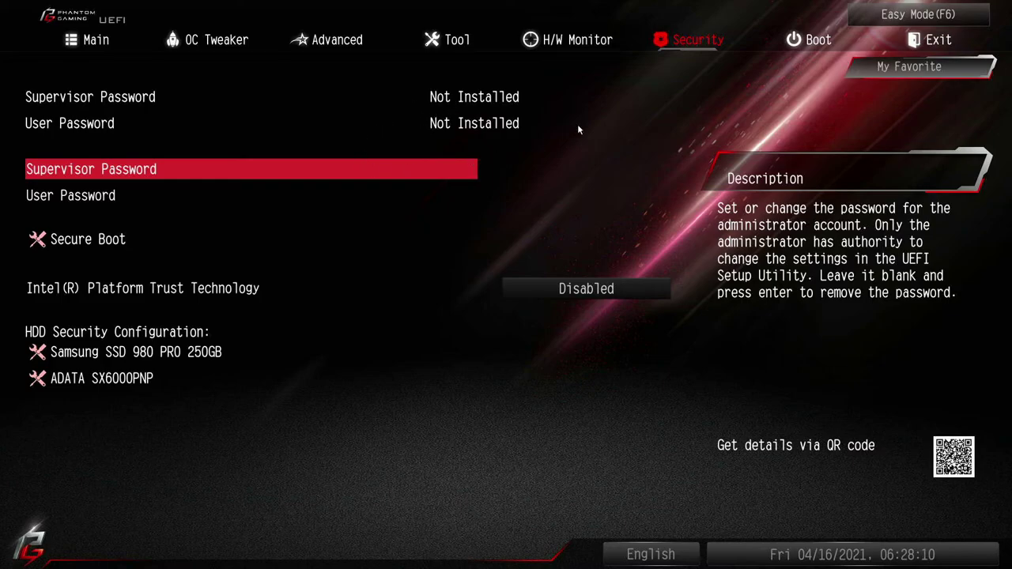
left_click(815, 38)
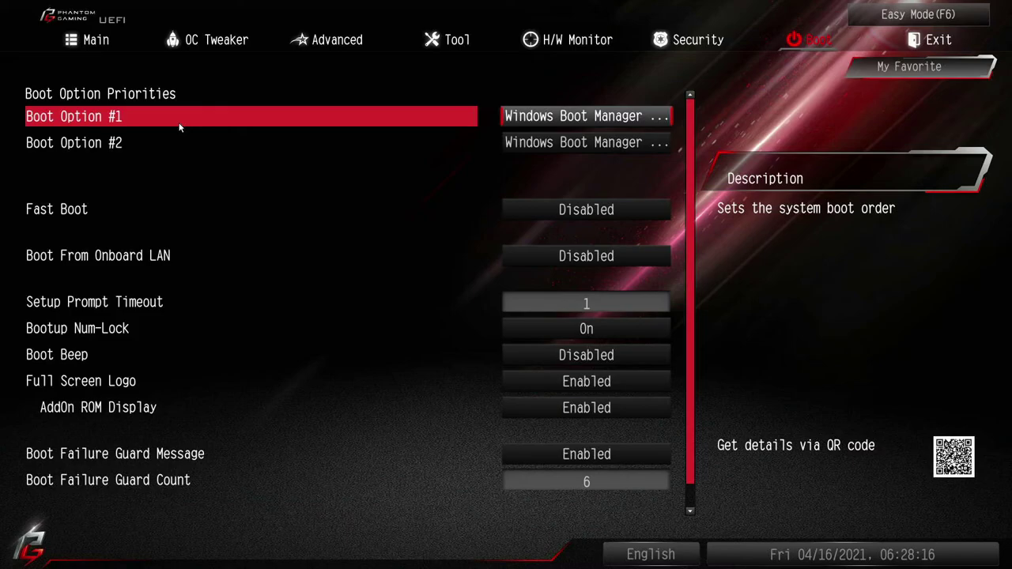
left_click(661, 306)
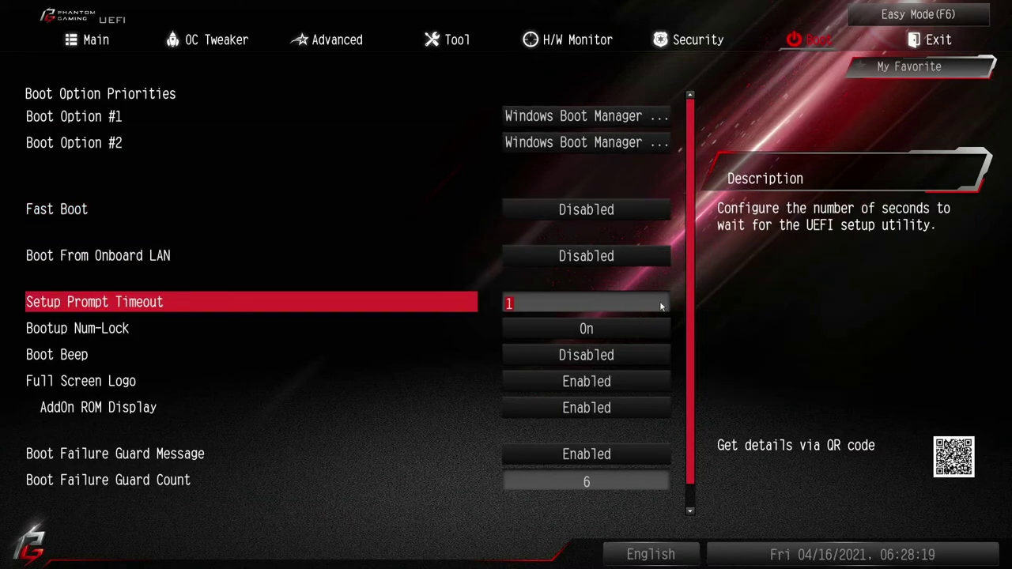
scroll(661, 483, "down", 1)
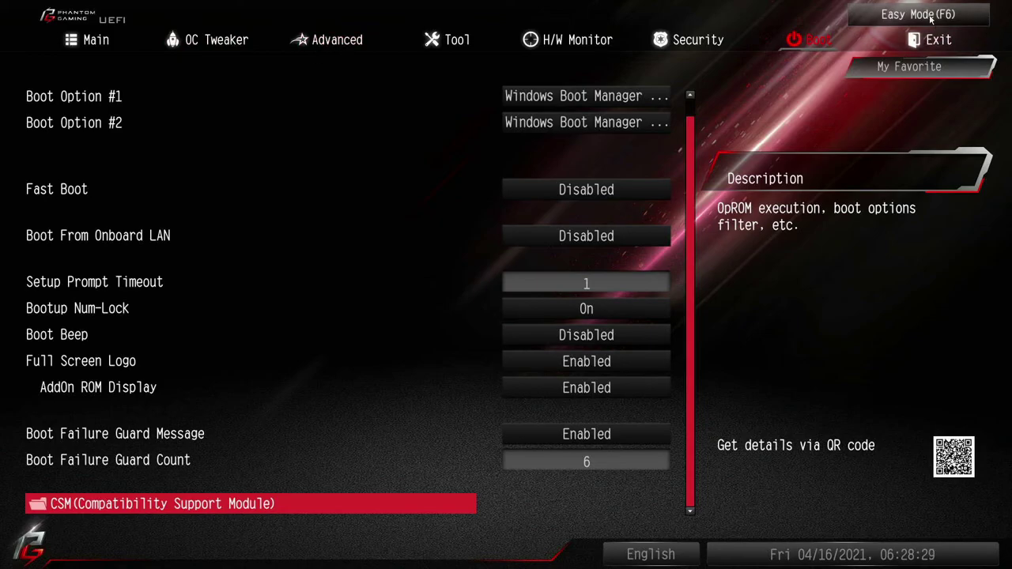
left_click(932, 19)
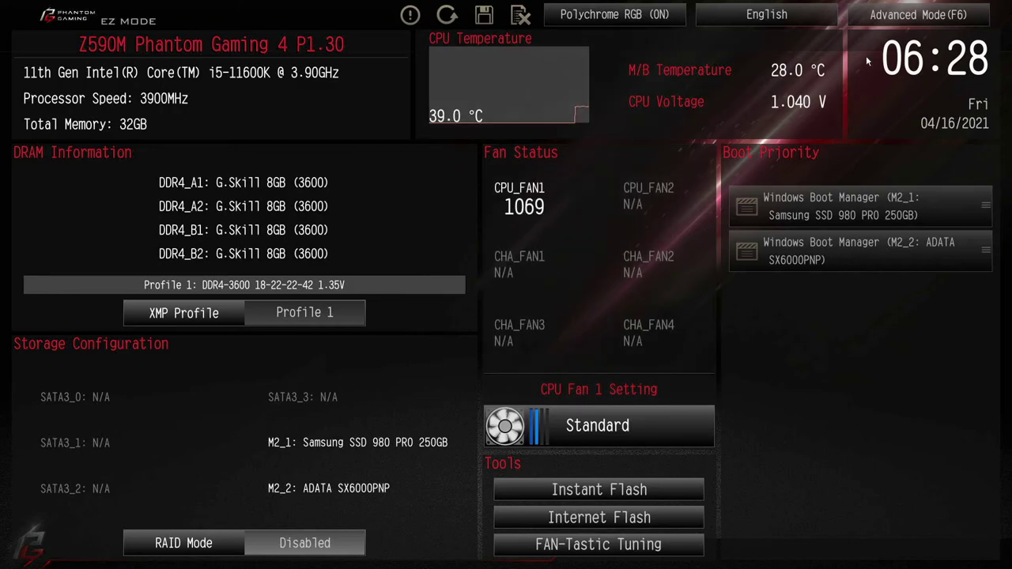
left_click(894, 19)
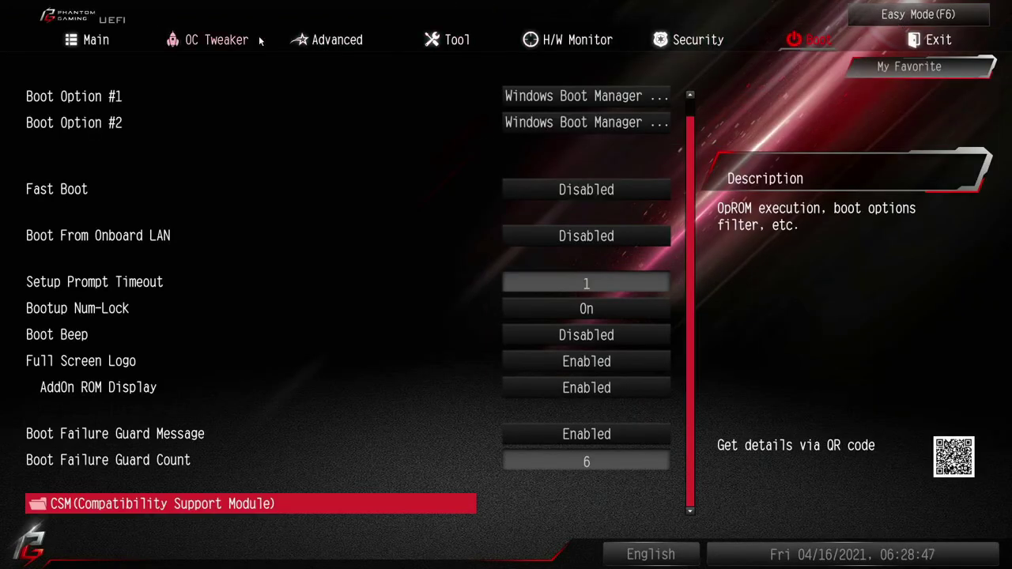
- Review Chipset Configuration and CPU Configuration under Advanced, then show the Main overview page
left_click(320, 41)
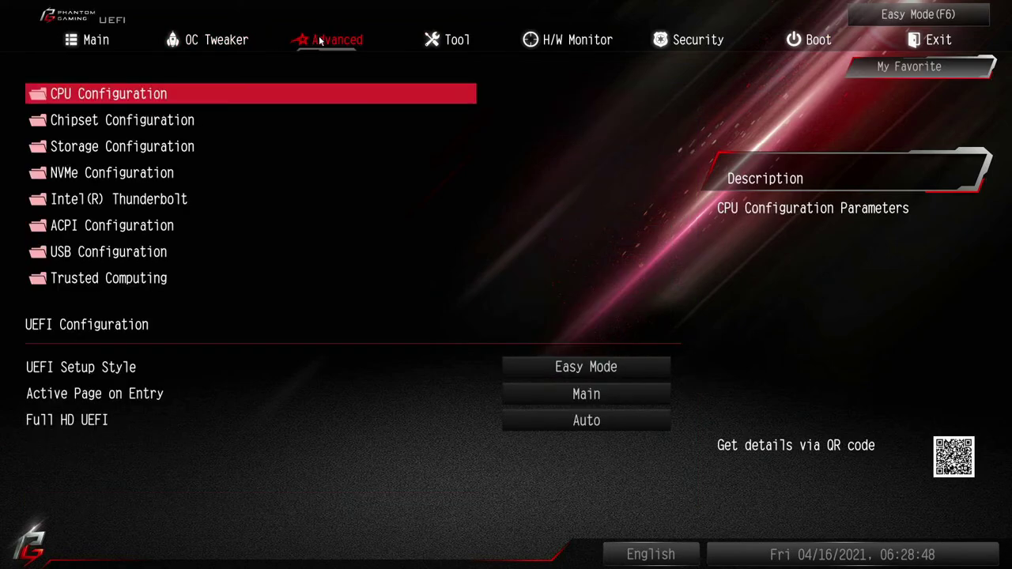
left_click(138, 123)
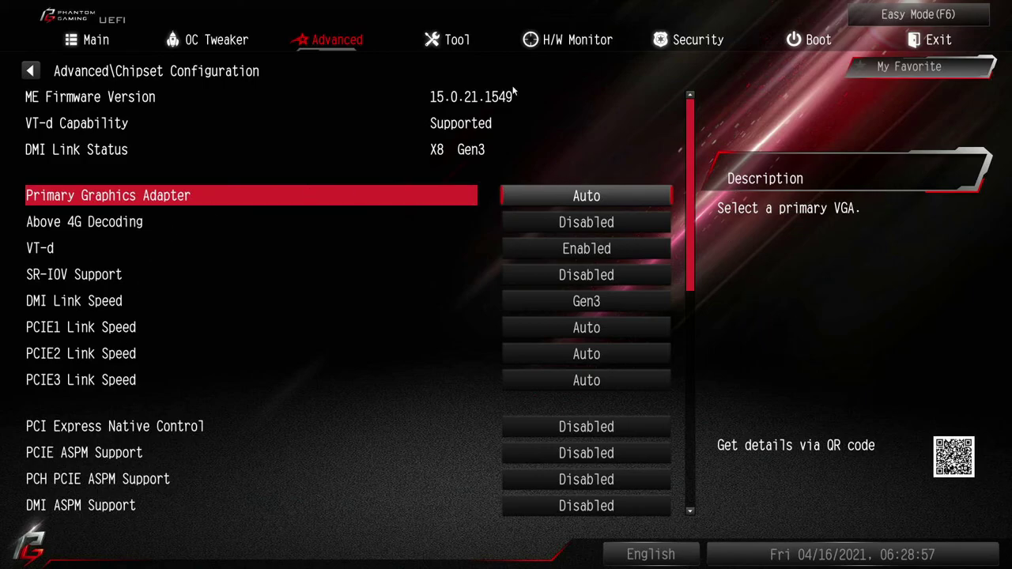
left_click(30, 71)
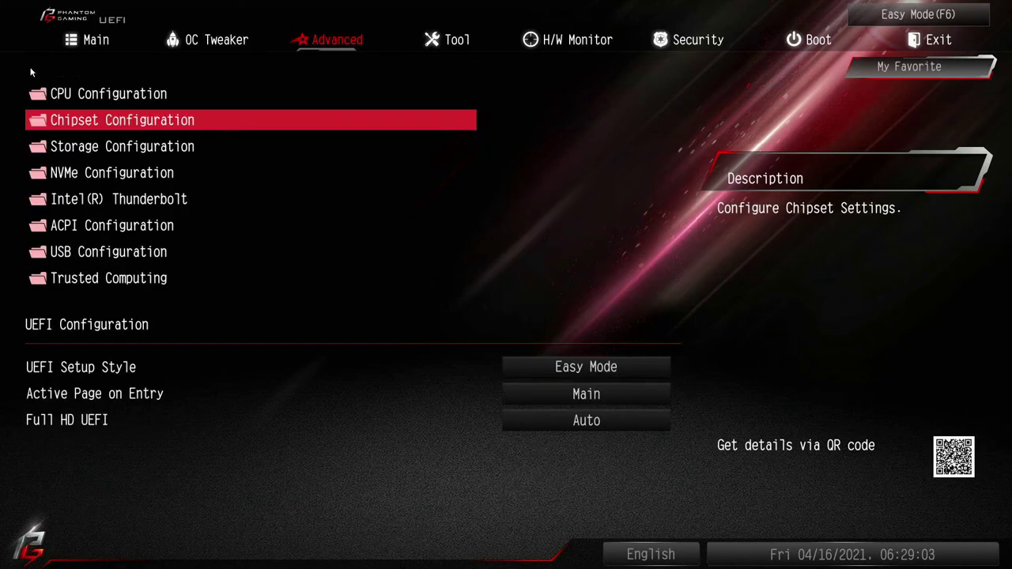
left_click(76, 97)
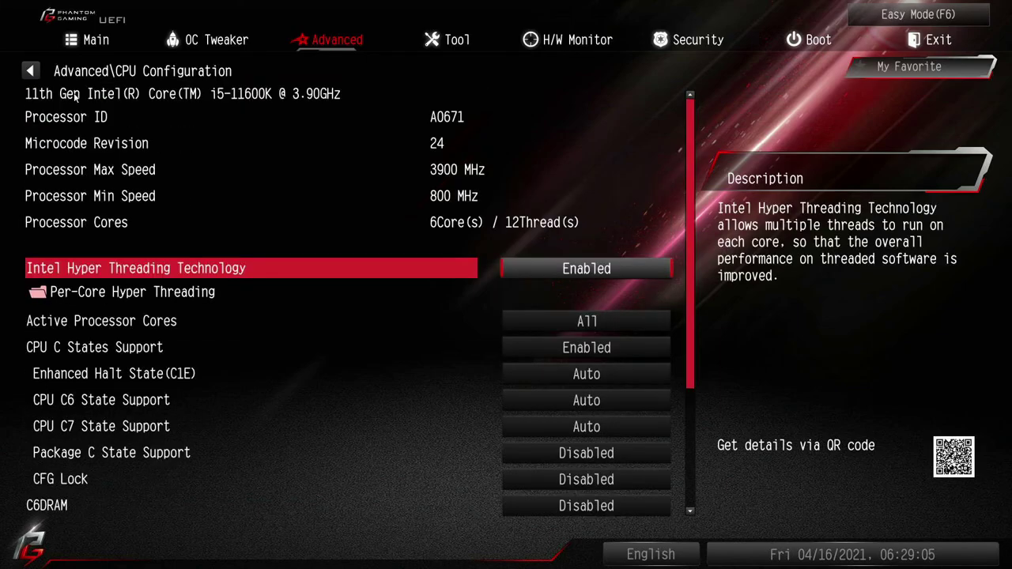
left_click(30, 71)
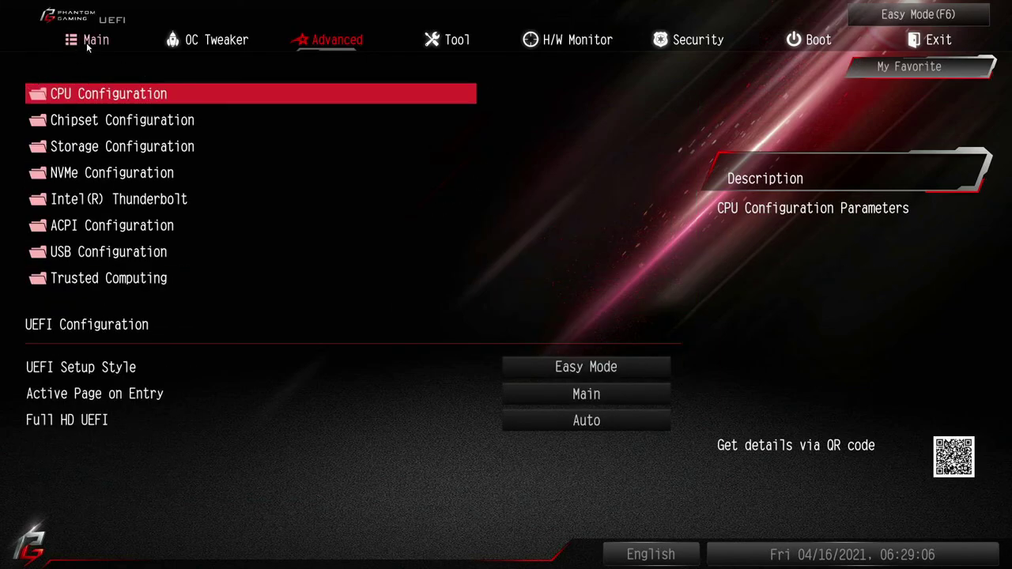
left_click(86, 42)
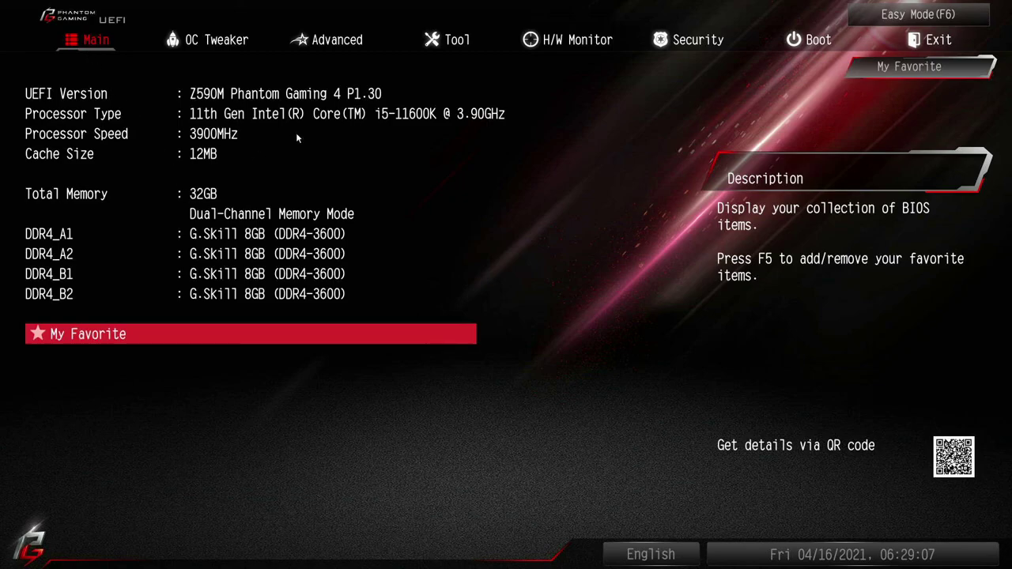